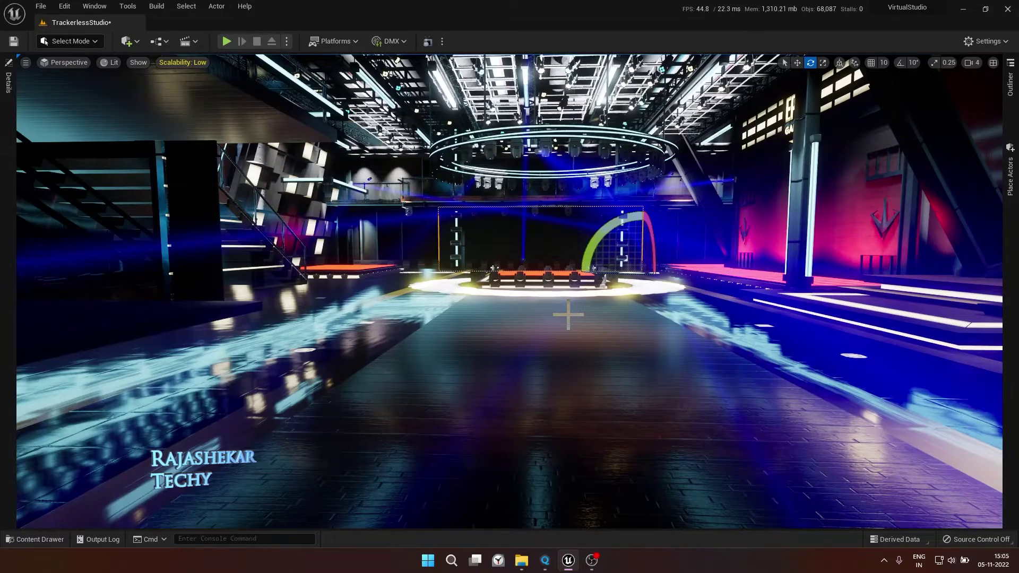
# - Fly through the virtual studio and examine the stage with its laser beams from several viewpoints
pyautogui.moveTo(600, 297); pyautogui.dragTo(597, 268, button='right')
pyautogui.press('w')
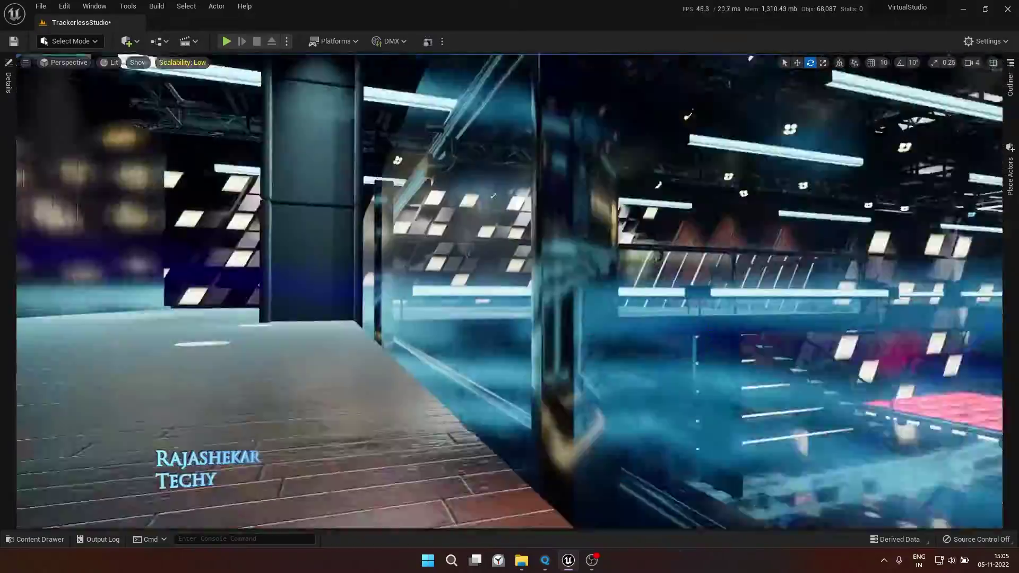
pyautogui.moveTo(597, 268)
pyautogui.mouseDown(button='right')
pyautogui.moveTo(573, 315)
pyautogui.moveTo(610, 330)
pyautogui.moveTo(598, 235)
pyautogui.moveTo(625, 277)
pyautogui.mouseUp(button='right')
pyautogui.press('s')
pyautogui.press('d')
pyautogui.press('a')
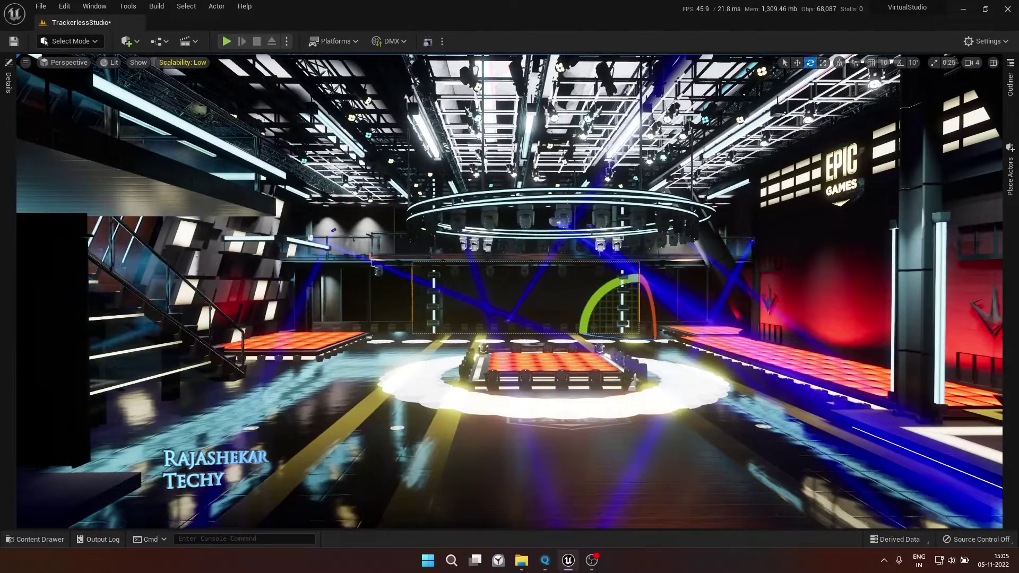
pyautogui.moveTo(625, 277); pyautogui.dragTo(523, 334, button='right')
pyautogui.press('s')
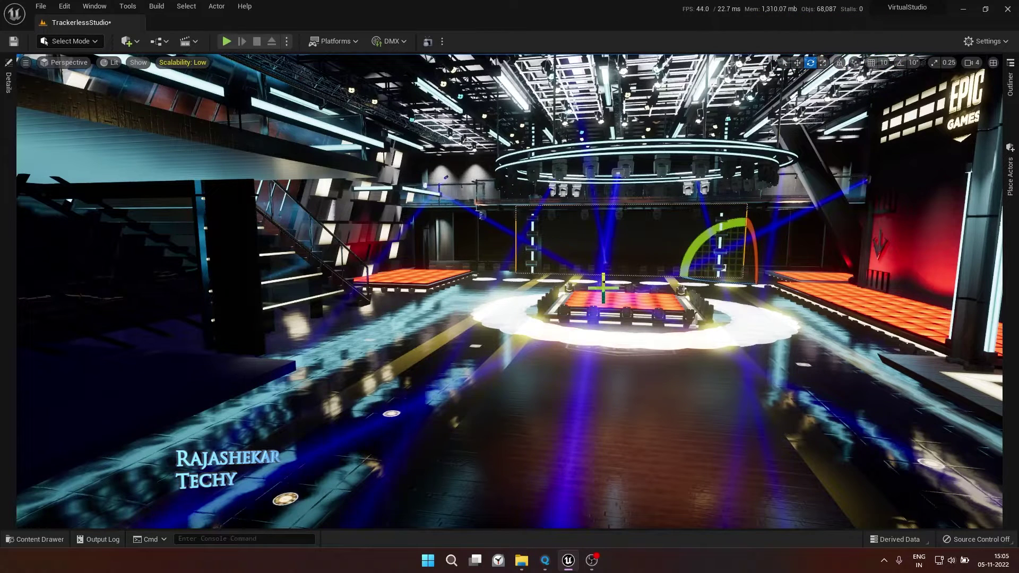
pyautogui.moveTo(581, 196); pyautogui.dragTo(591, 190, button='right')
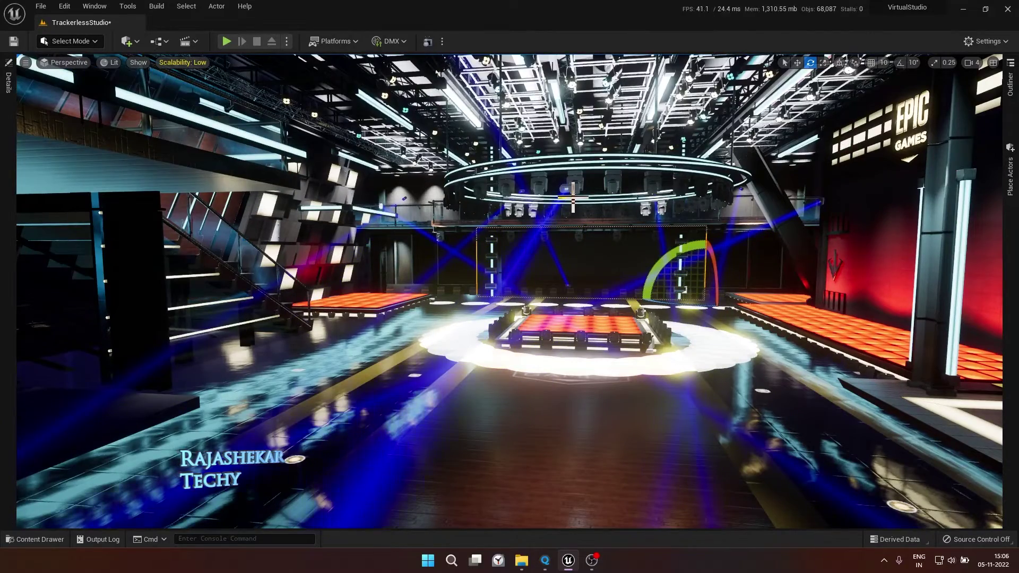
pyautogui.moveTo(573, 197)
pyautogui.mouseDown(button='right')
pyautogui.moveTo(371, 220)
pyautogui.moveTo(590, 204)
pyautogui.moveTo(703, 209)
pyautogui.moveTo(493, 202)
pyautogui.moveTo(555, 190)
pyautogui.moveTo(480, 205)
pyautogui.moveTo(573, 205)
pyautogui.mouseUp(button='right')
# - Select all eight lasers, Laser to Laser_7, reset their beam length and beam width to the defaults, and check the beams on stage
pyautogui.click(1010, 87)
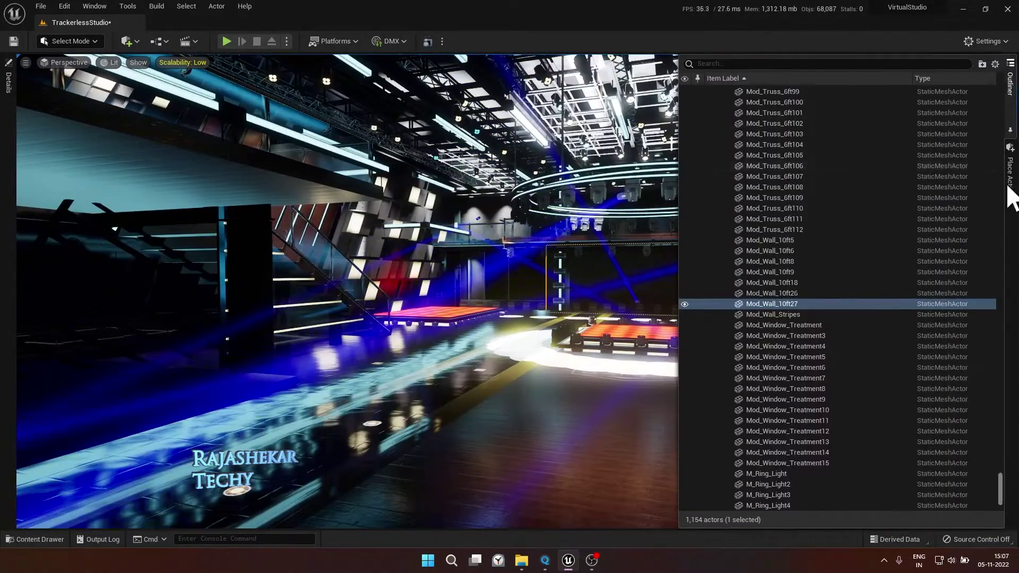
pyautogui.moveTo(1002, 496); pyautogui.dragTo(1004, 95)
pyautogui.click(776, 124)
pyautogui.keyDown('shift'); pyautogui.click(770, 196); pyautogui.keyUp('shift')
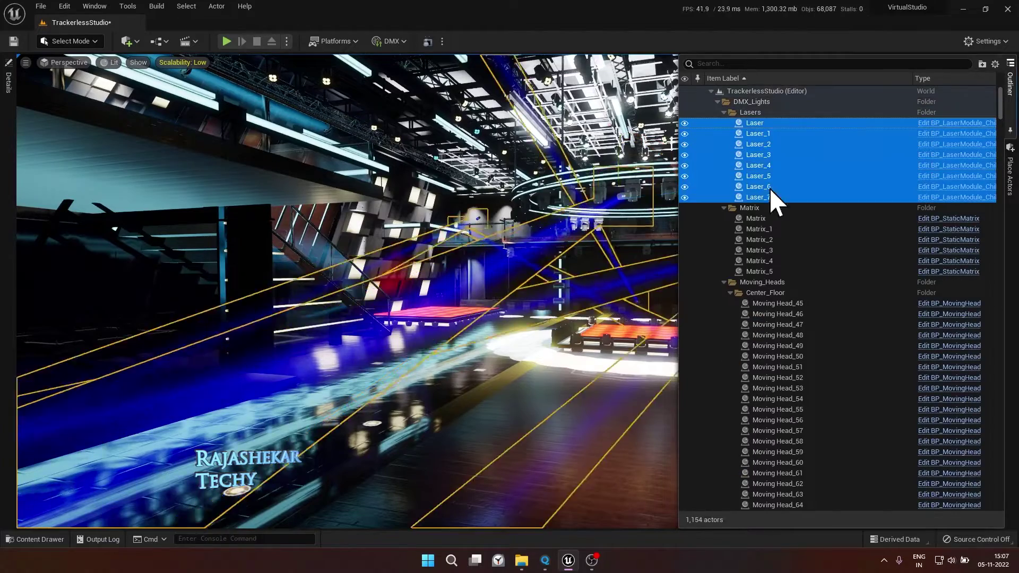
pyautogui.click(8, 82)
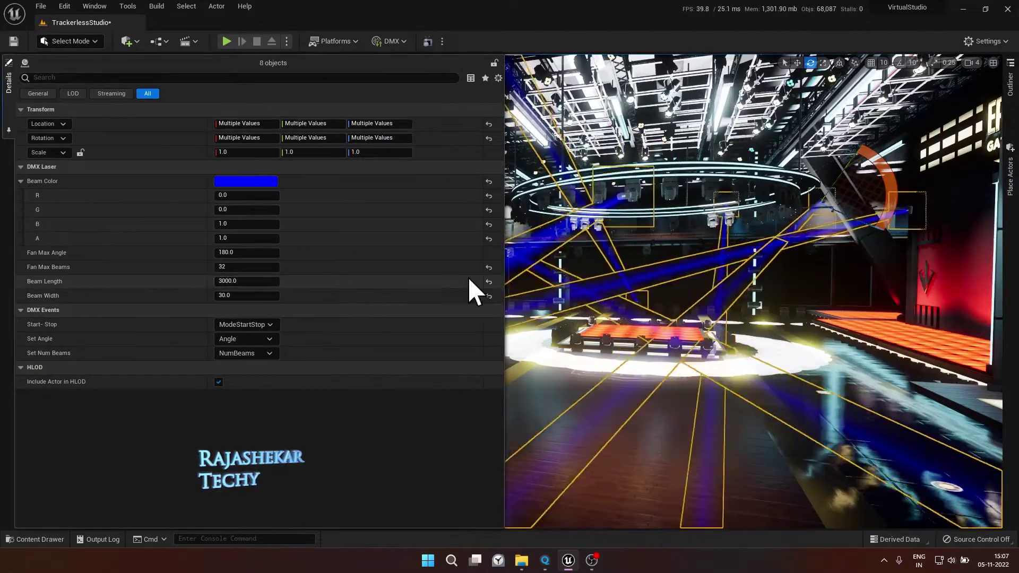
pyautogui.click(491, 282)
pyautogui.click(489, 297)
pyautogui.moveTo(552, 311); pyautogui.dragTo(562, 310, button='right')
pyautogui.click(696, 287)
pyautogui.moveTo(719, 300); pyautogui.dragTo(689, 275, button='right')
pyautogui.press('a')
pyautogui.press('a')
pyautogui.press('s')
# - Set the beam length to 3000 and the beam width to 30 for all eight lasers, Laser to Laser_7, then deselect them
pyautogui.click(1010, 84)
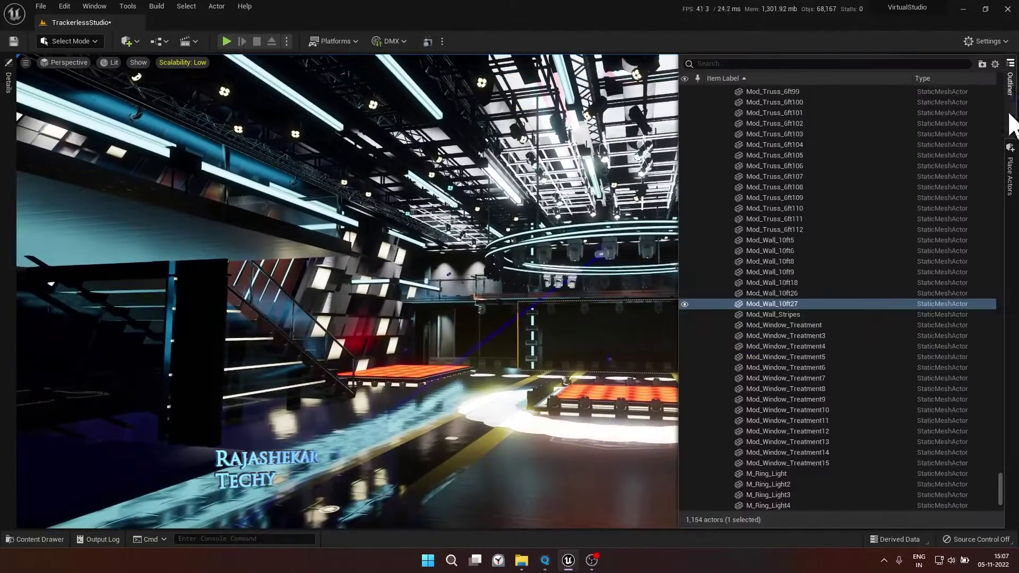
pyautogui.moveTo(1000, 483); pyautogui.dragTo(1004, 113)
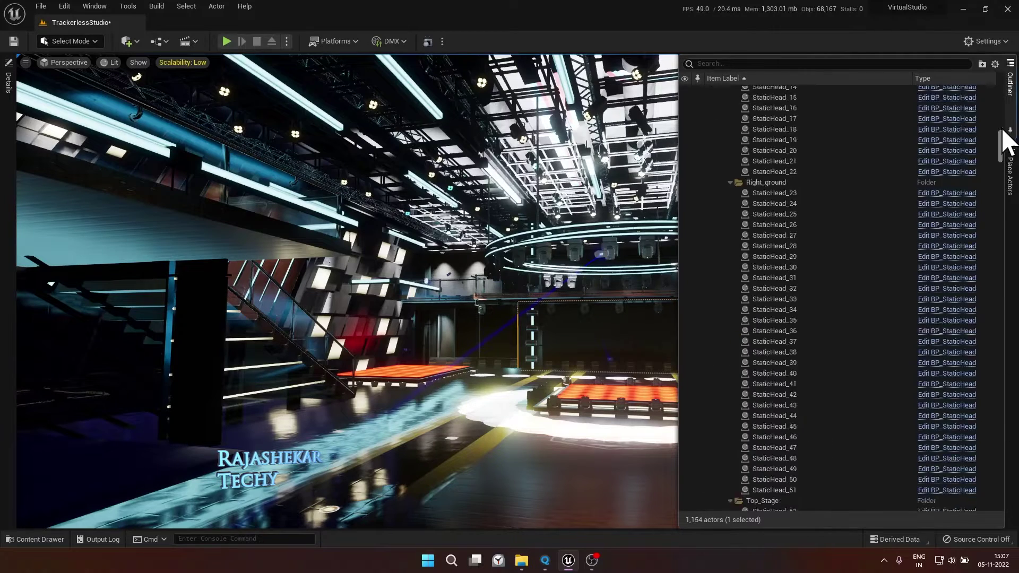
pyautogui.click(779, 123)
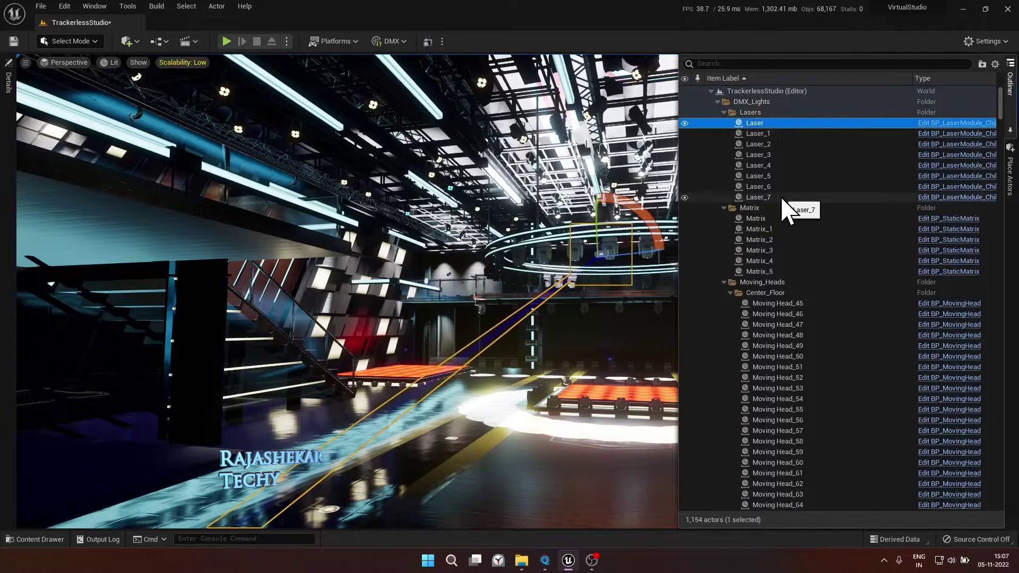
pyautogui.keyDown('shift'); pyautogui.click(781, 197); pyautogui.keyUp('shift')
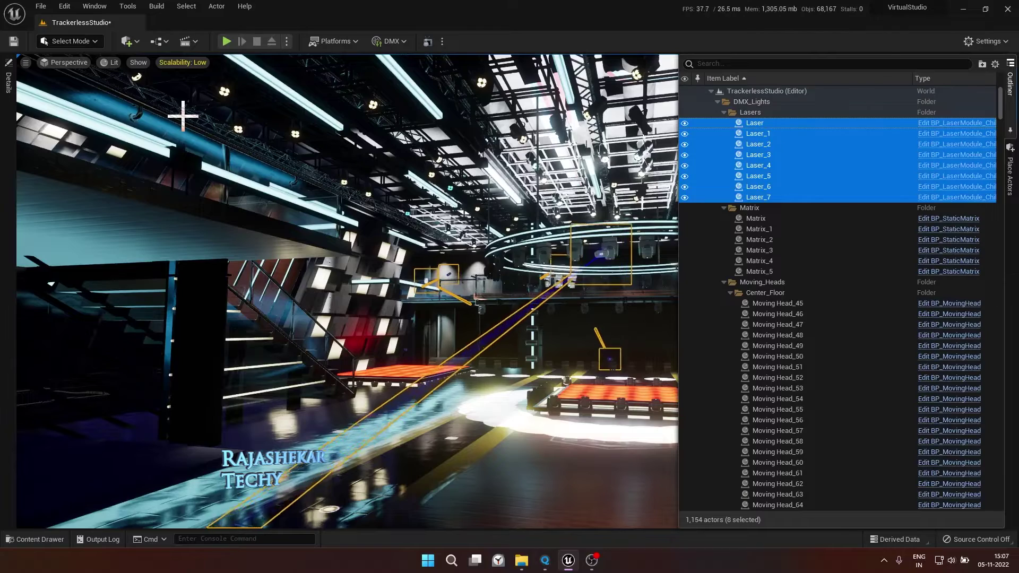
pyautogui.click(9, 85)
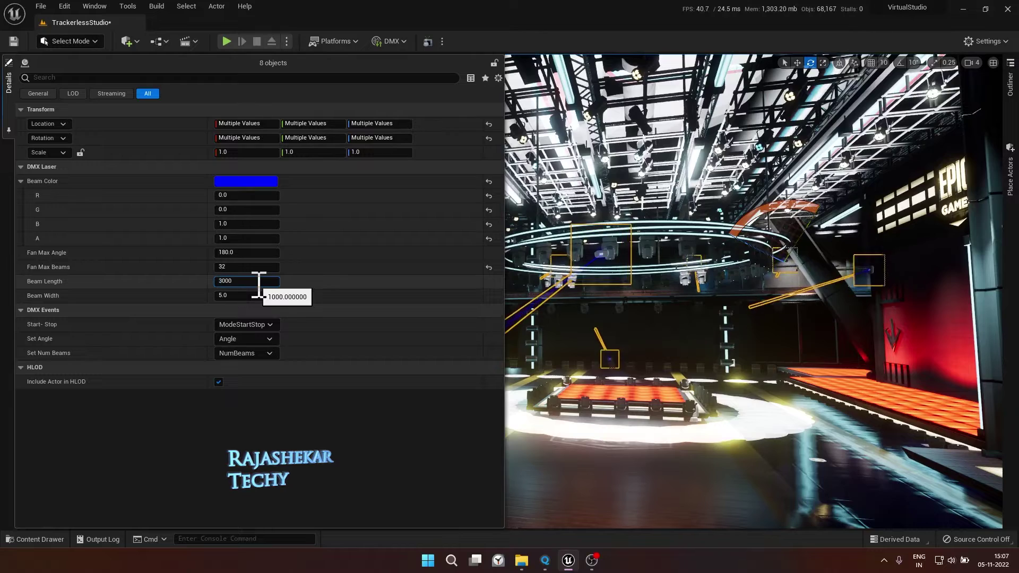
pyautogui.click(258, 281)
pyautogui.write('3000')
pyautogui.click(241, 295)
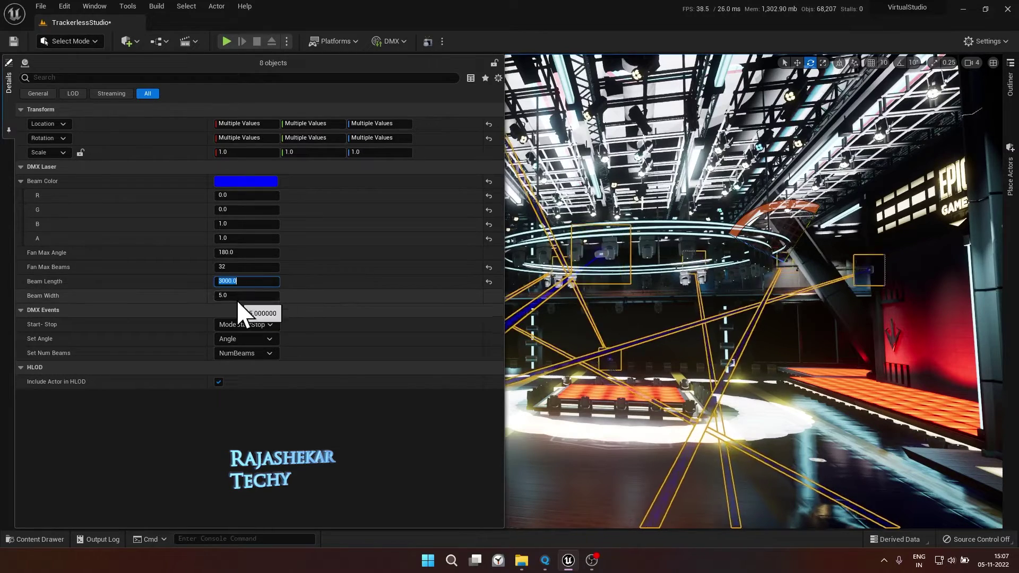
pyautogui.write('30')
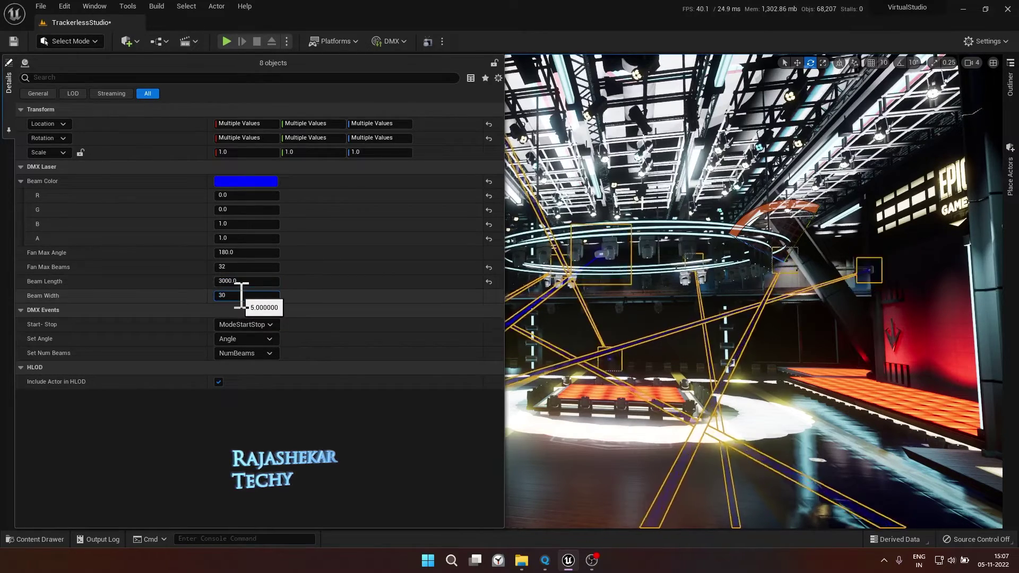
pyautogui.press('Return')
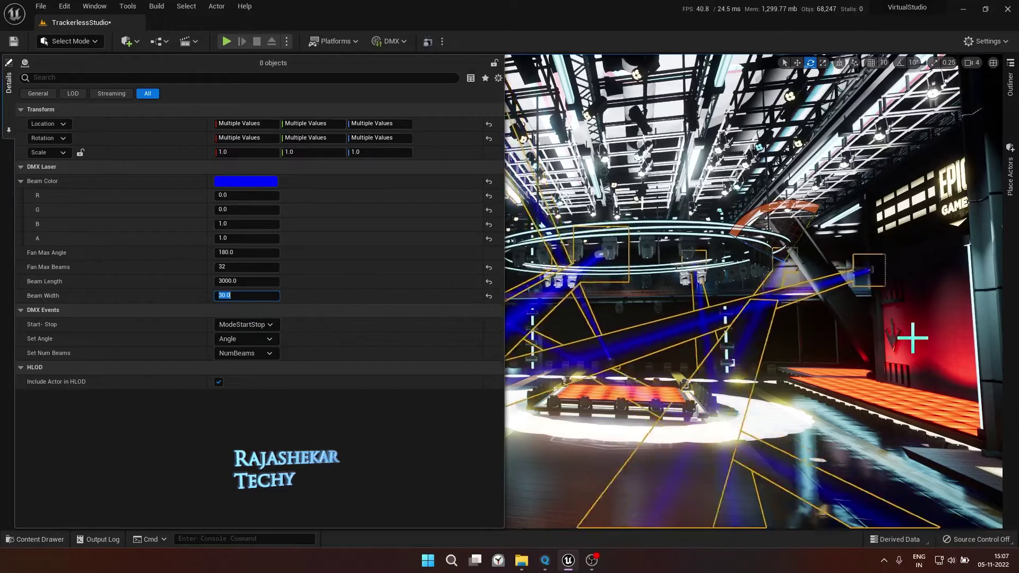
pyautogui.rightClick(912, 338)
pyautogui.click(848, 330)
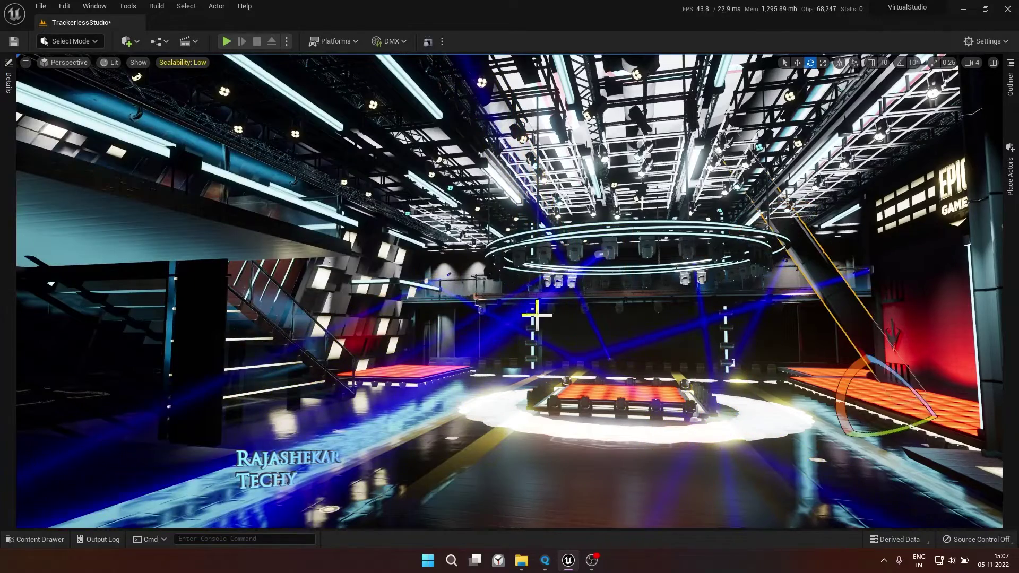
# - Open the FuseDMX library and review the mode and channel functions of the Laser fixture type
pyautogui.moveTo(537, 316); pyautogui.dragTo(341, 340, button='right')
pyautogui.press('w')
pyautogui.press('s')
pyautogui.moveTo(493, 317); pyautogui.dragTo(536, 315, button='right')
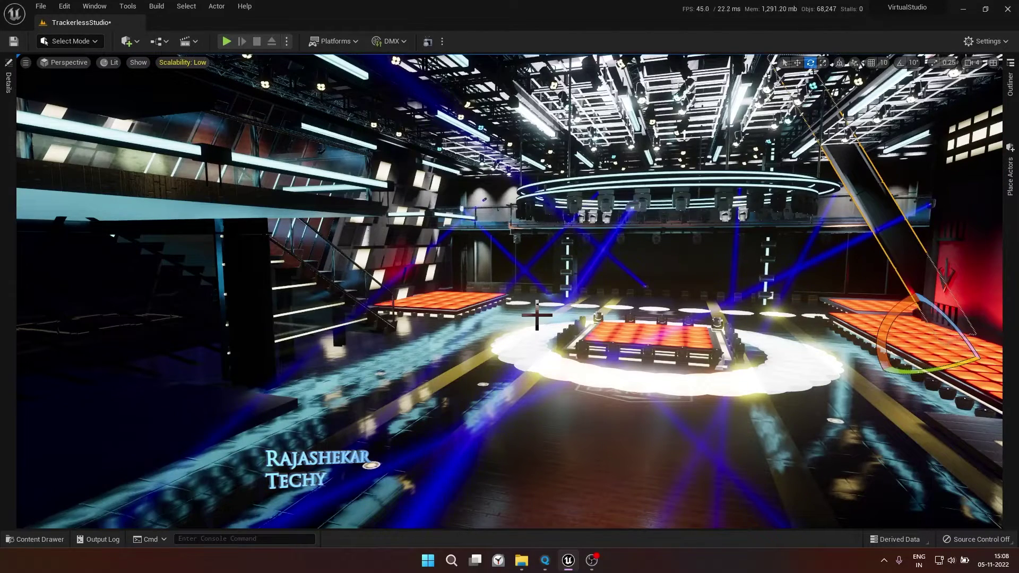
pyautogui.hotkey('ctrl', 'space')
pyautogui.doubleClick(395, 303)
pyautogui.click(128, 60)
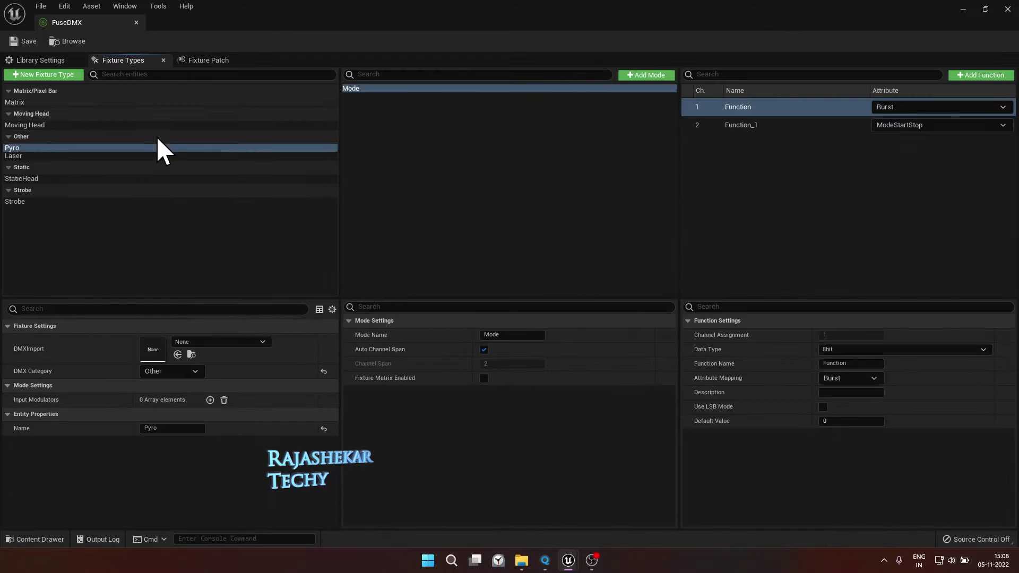
pyautogui.click(21, 156)
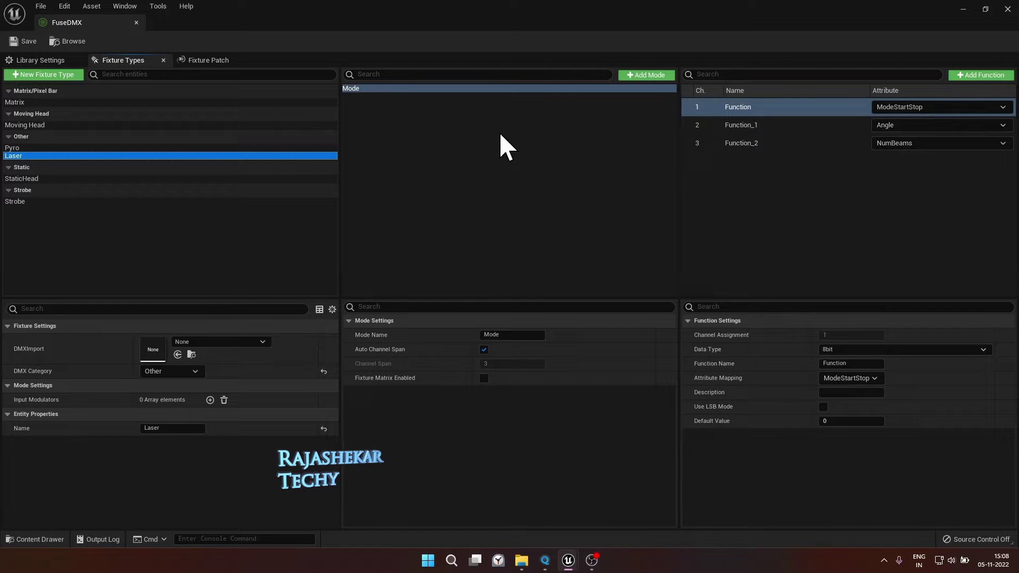
# - Inspect the laser fixture patches in universe 4 of the FuseDMX library, then close the library
pyautogui.click(193, 62)
pyautogui.click(606, 77)
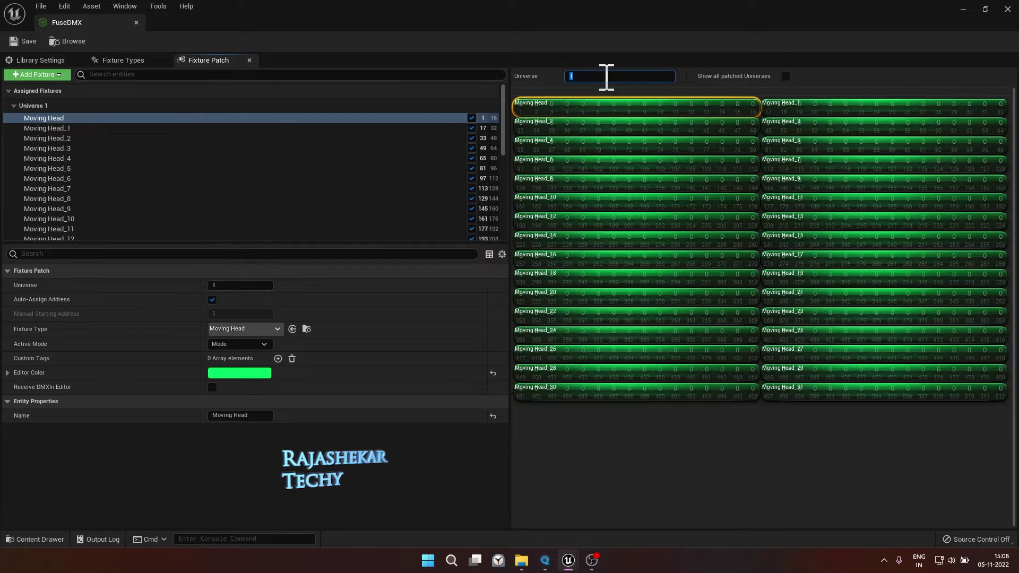
pyautogui.write('4')
pyautogui.press('Return')
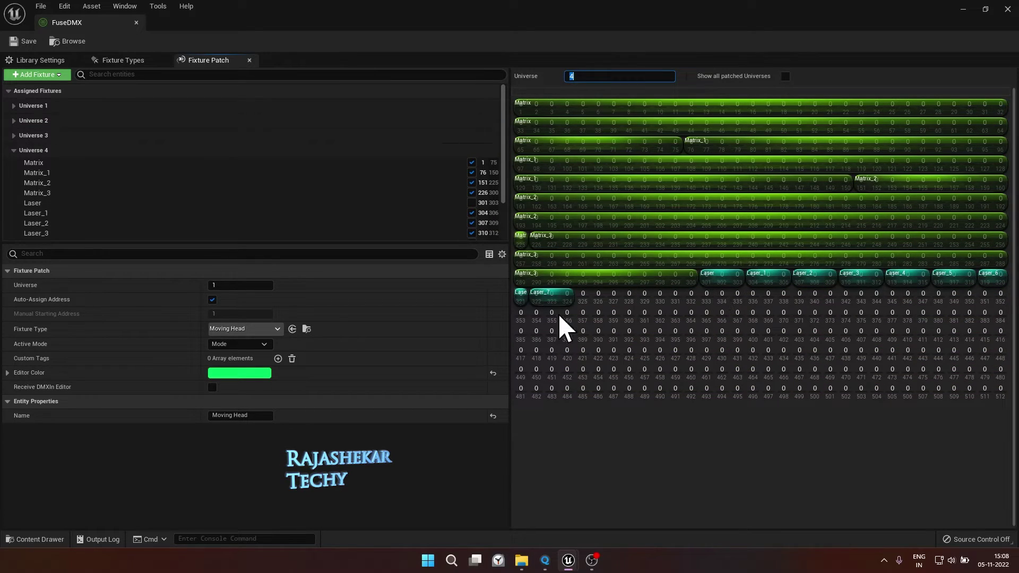
pyautogui.click(137, 23)
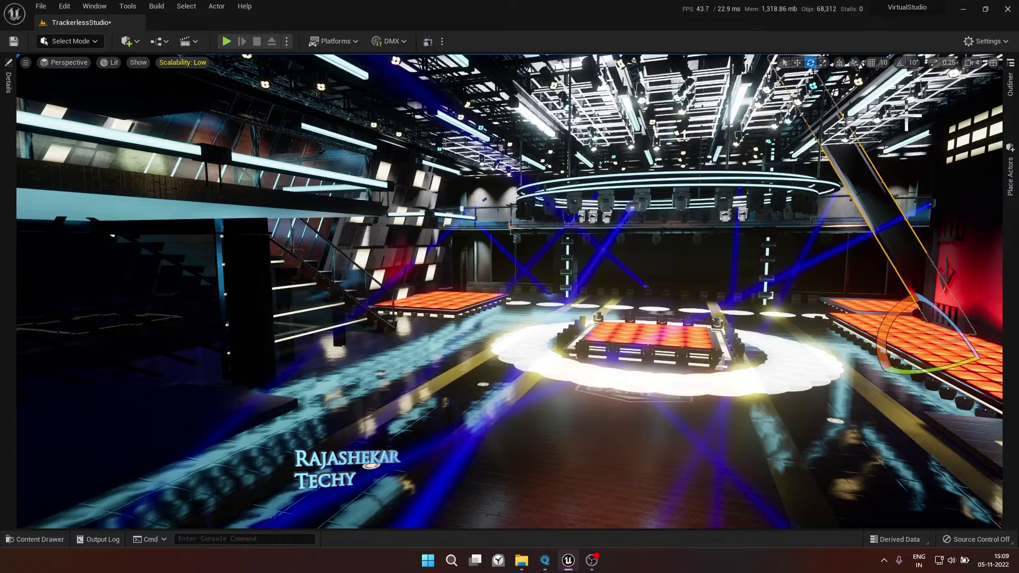
# - Switch to MagicQ and examine the dimmer channels patched from 4-301 to 4-324
pyautogui.hotkey('alt', 'Tab')
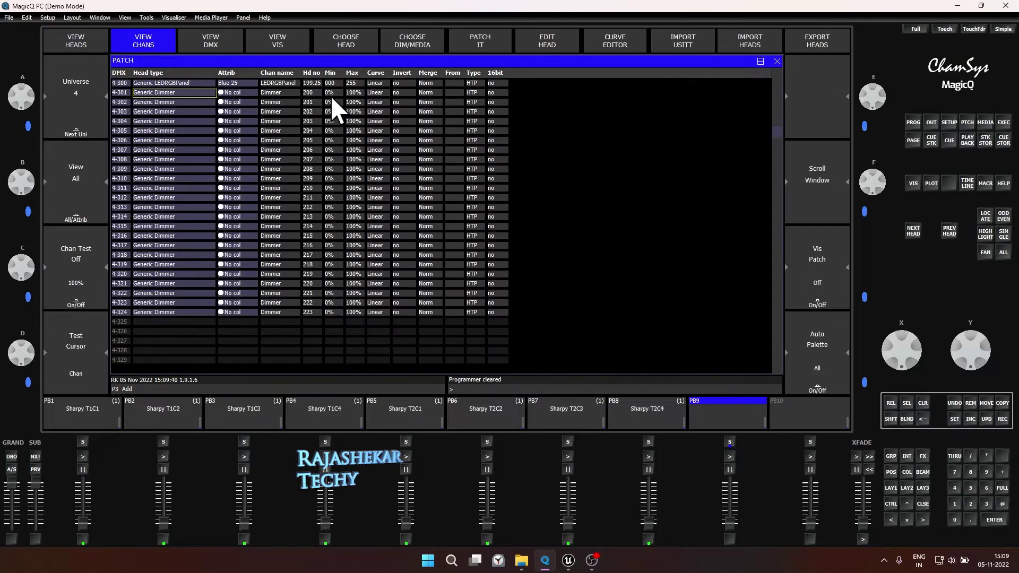
pyautogui.scroll(1, 301, 119)
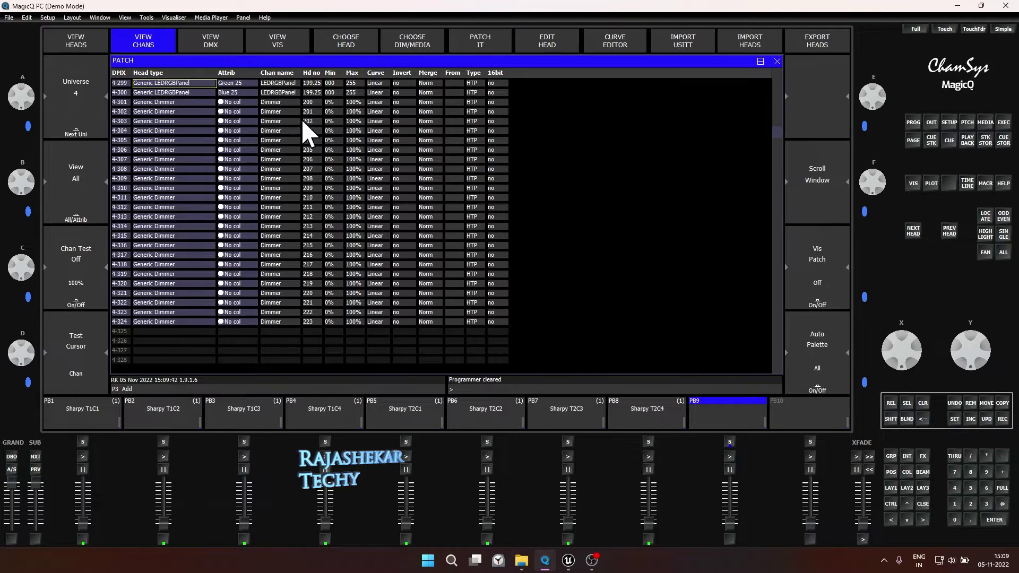
pyautogui.click(130, 102)
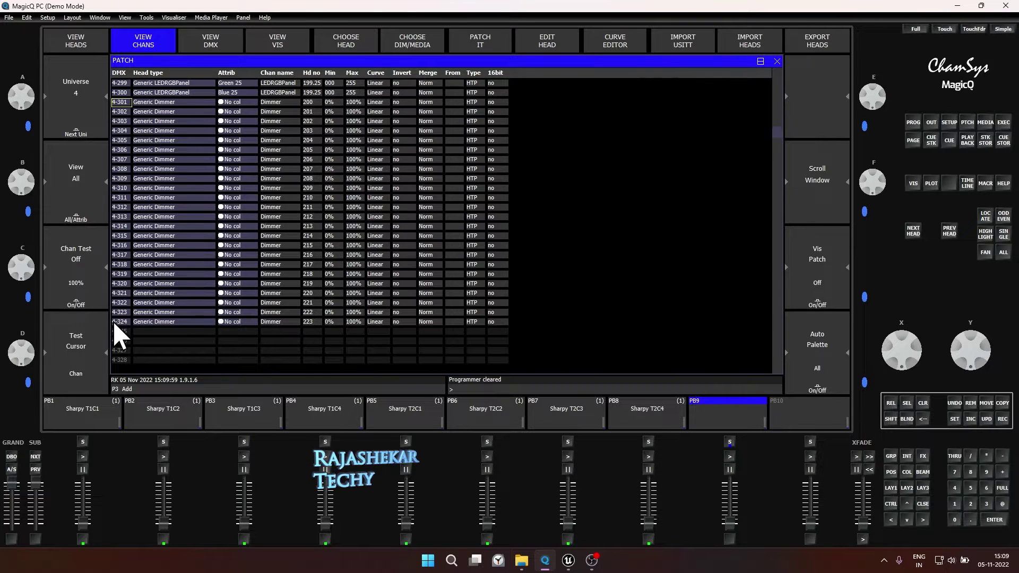
# - Bring up the groups in MagicQ, select the Dimmer group and list the individual heads down to those in universe 4
pyautogui.click(894, 486)
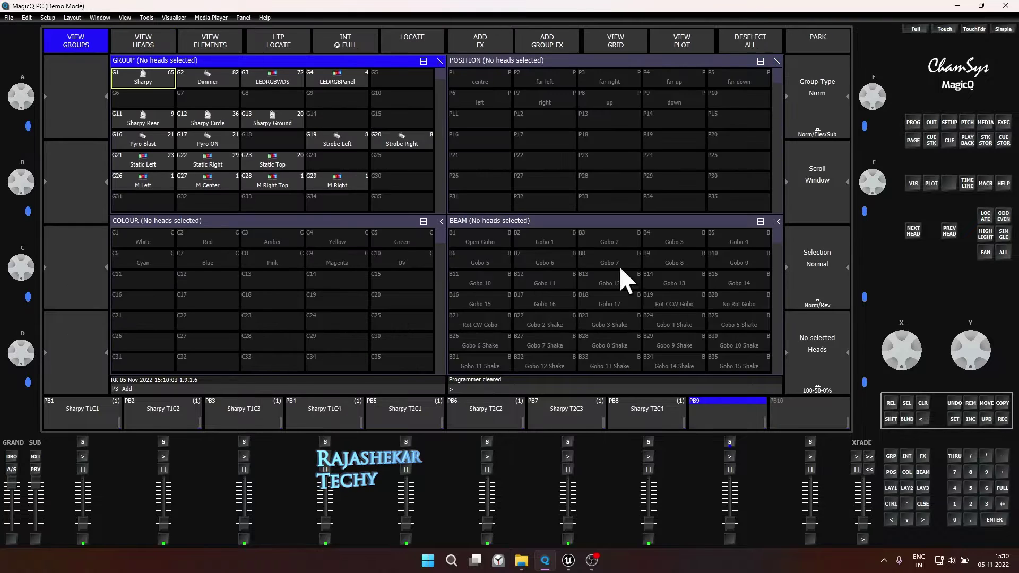
pyautogui.click(217, 84)
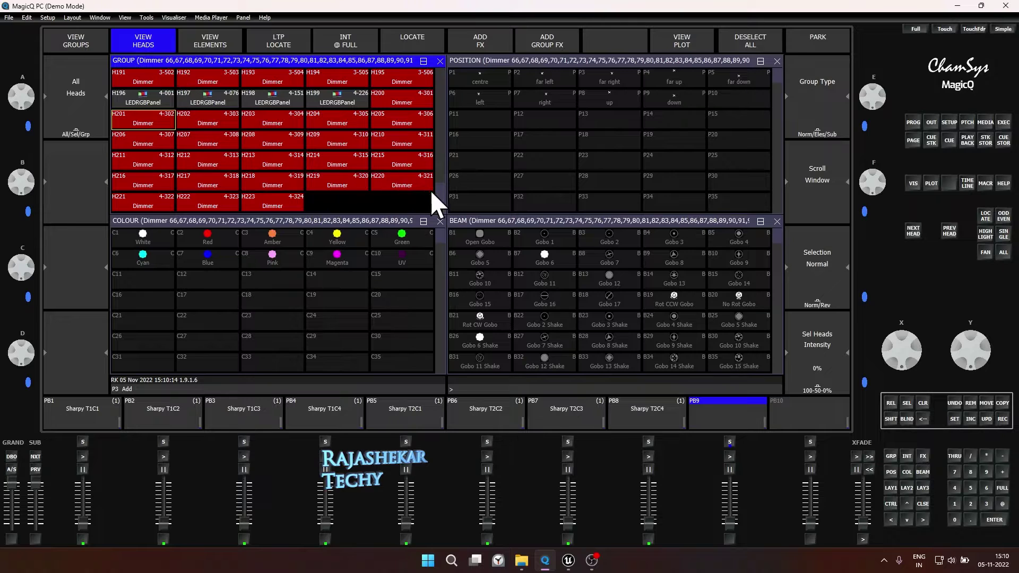
pyautogui.moveTo(444, 209); pyautogui.dragTo(444, 180)
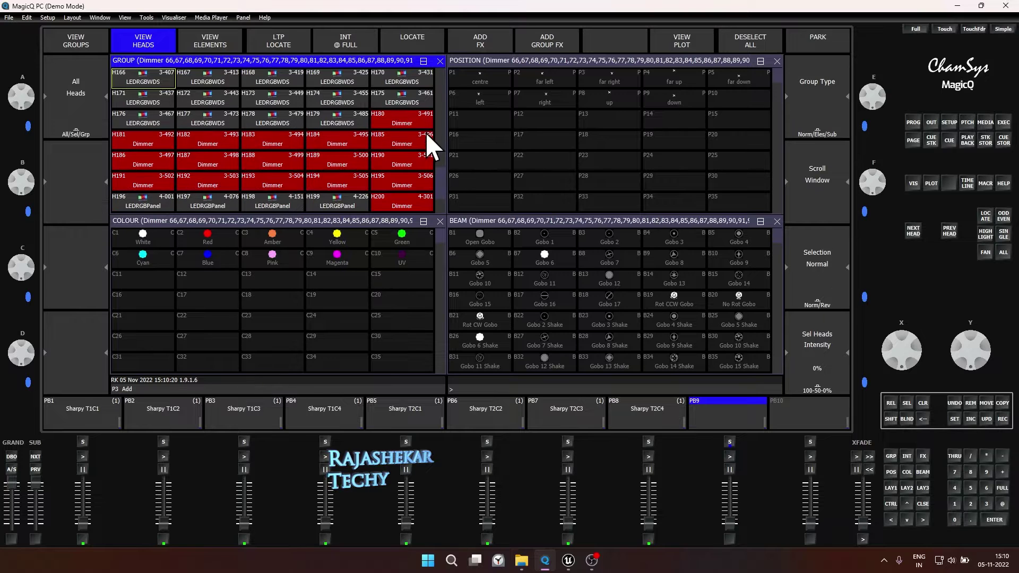
pyautogui.scroll(-11, 422, 156)
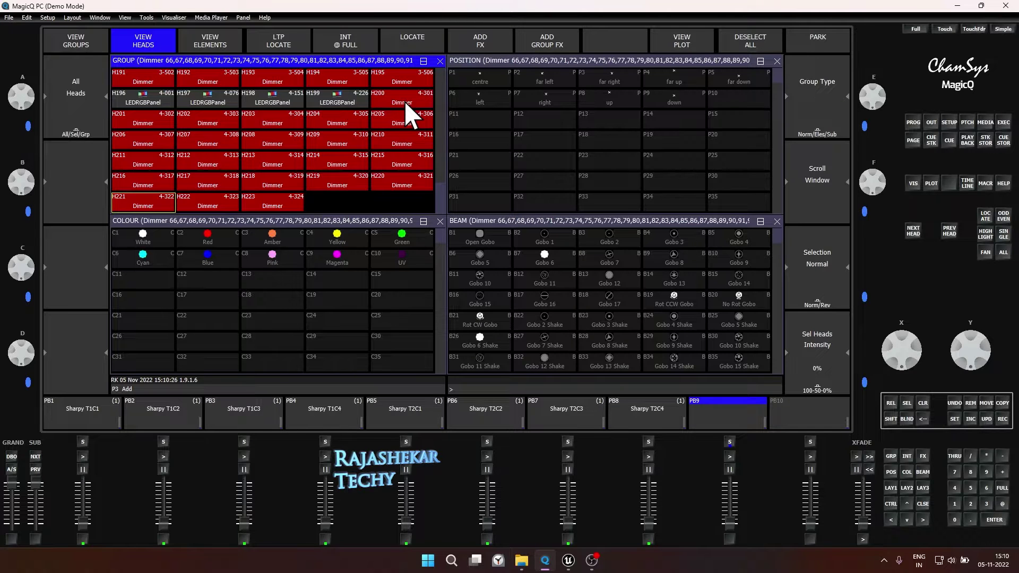
# - Select only the universe 4 dimmer heads 200 to 223, patched from 4-301 to 4-324
pyautogui.click(402, 100)
pyautogui.keyDown('shift'); pyautogui.click(150, 119); pyautogui.keyUp('shift')
pyautogui.keyDown('shift'); pyautogui.click(215, 119); pyautogui.keyUp('shift')
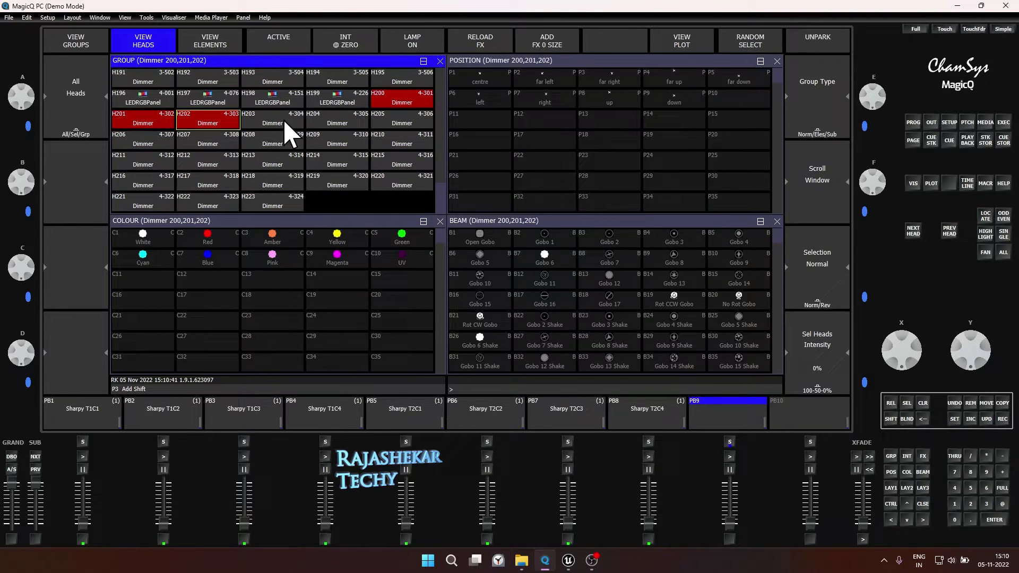
pyautogui.keyDown('shift'); pyautogui.click(284, 119); pyautogui.keyUp('shift')
pyautogui.keyDown('shift'); pyautogui.click(348, 119); pyautogui.keyUp('shift')
pyautogui.keyDown('shift'); pyautogui.click(406, 119); pyautogui.keyUp('shift')
pyautogui.keyDown('shift'); pyautogui.click(146, 137); pyautogui.keyUp('shift')
pyautogui.keyDown('shift'); pyautogui.click(209, 137); pyautogui.keyUp('shift')
pyautogui.keyDown('shift'); pyautogui.click(284, 140); pyautogui.keyUp('shift')
pyautogui.keyDown('shift'); pyautogui.click(346, 140); pyautogui.keyUp('shift')
pyautogui.keyDown('shift'); pyautogui.click(391, 139); pyautogui.keyUp('shift')
pyautogui.keyDown('shift'); pyautogui.click(141, 163); pyautogui.keyUp('shift')
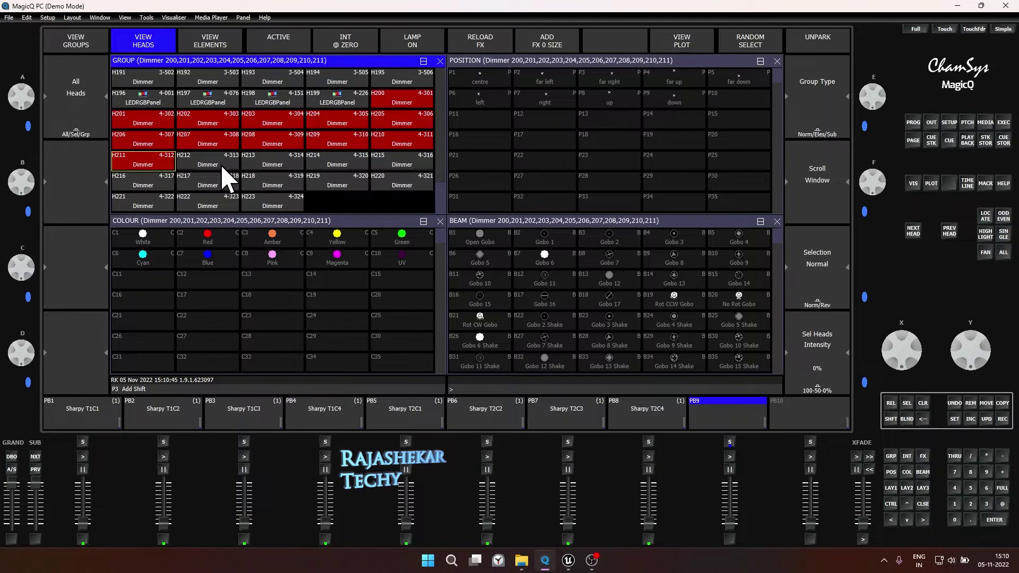
pyautogui.moveTo(222, 167); pyautogui.dragTo(405, 196)
# - Arrange MagicQ and the Unreal Editor side by side and start playing the studio level
pyautogui.press('super+Right')
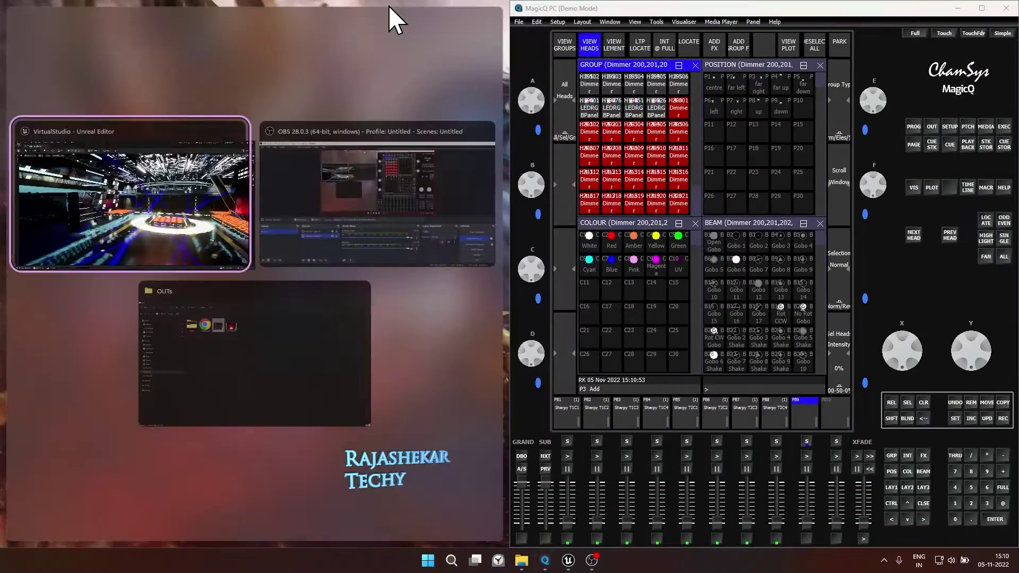
pyautogui.click(219, 114)
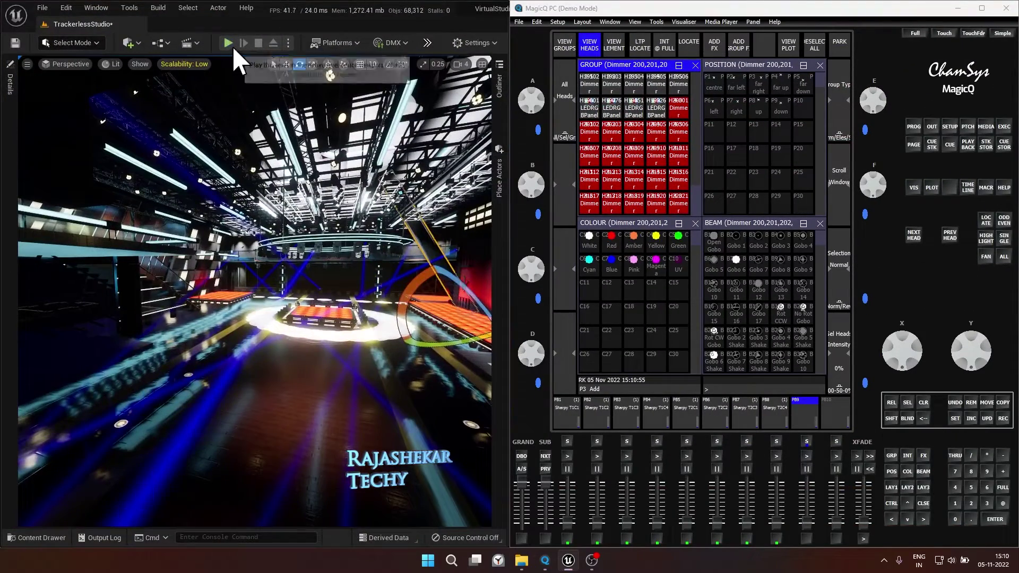
pyautogui.click(232, 47)
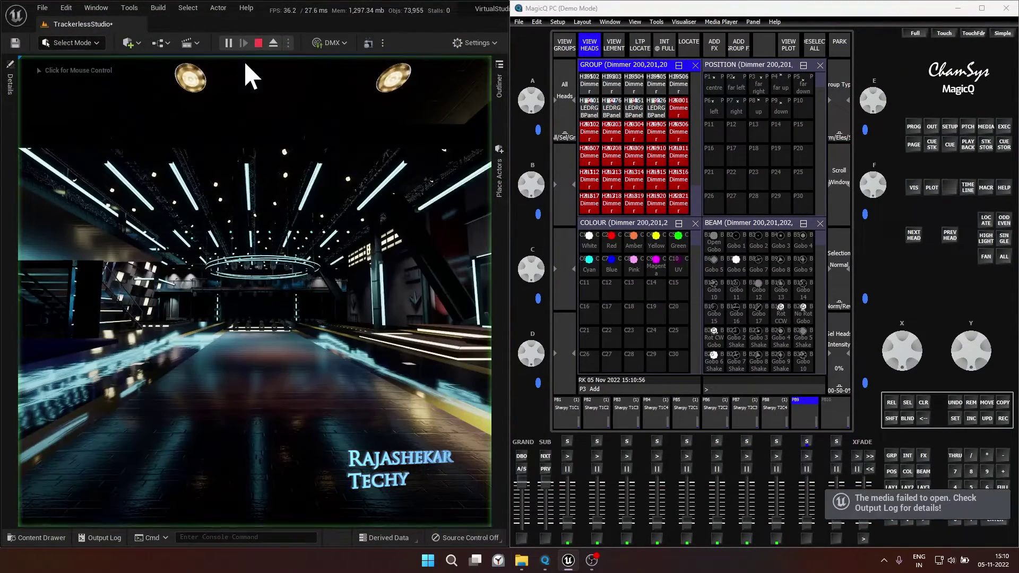
# - Locate the selected dimmer heads in MagicQ to fire the lasers, and take mouse control of the running level
pyautogui.click(984, 222)
pyautogui.click(387, 249)
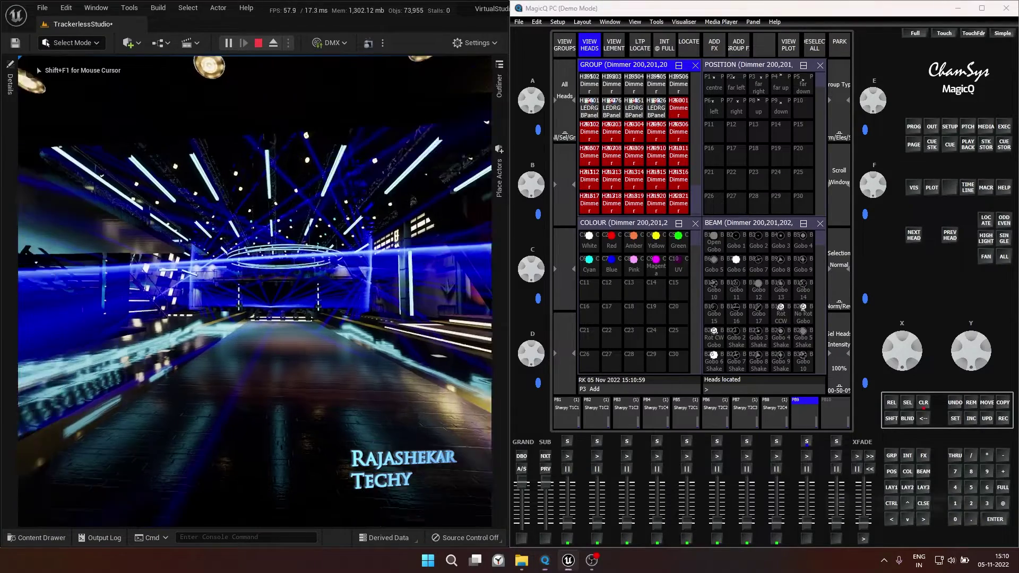
# - Move through the running studio to view the lasers, release the mouse, and check the laser groups and heads in maximized MagicQ
pyautogui.press('s')
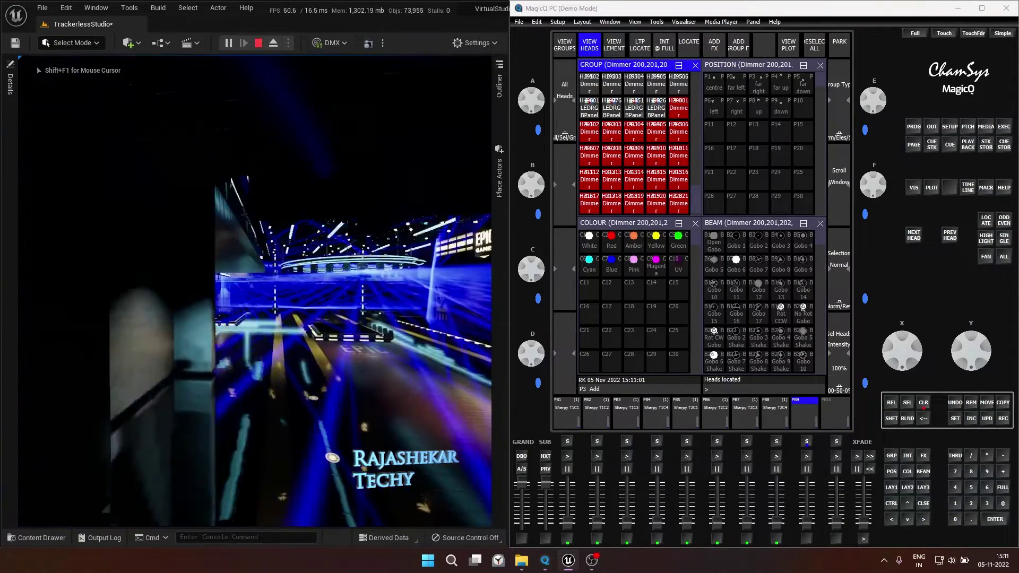
pyautogui.hotkey('shift', 'F1')
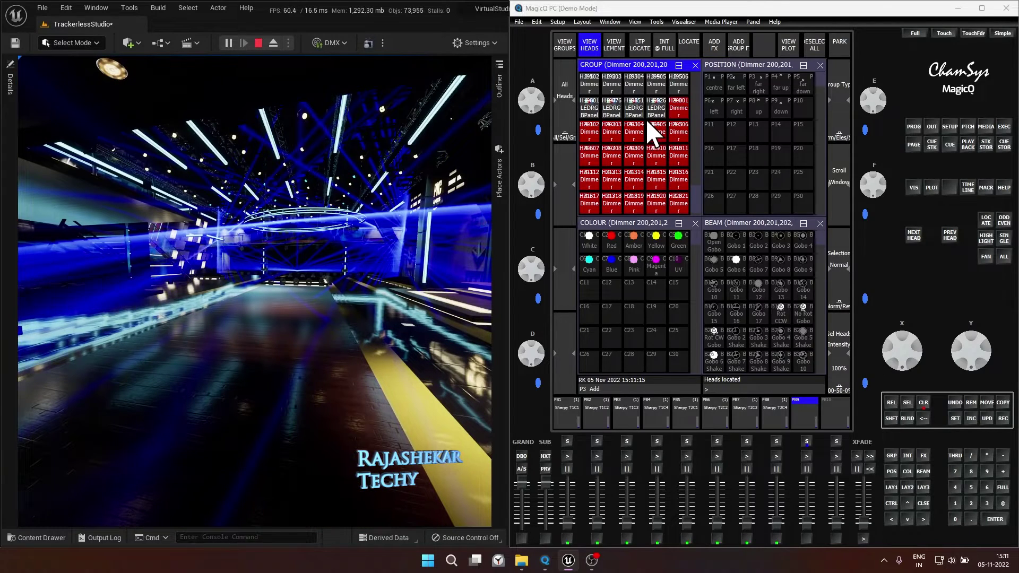
pyautogui.click(562, 45)
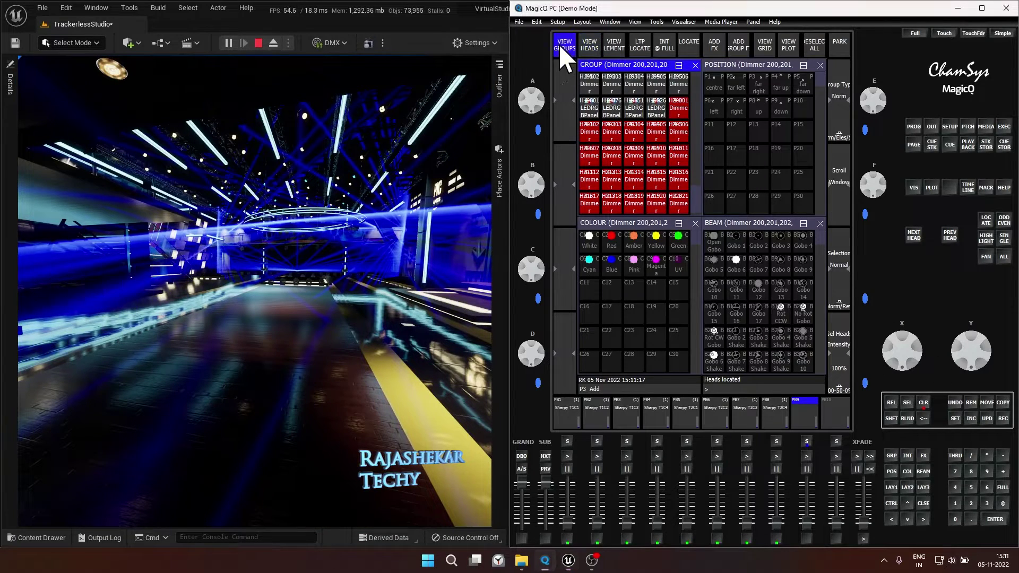
pyautogui.click(981, 8)
pyautogui.scroll(-5, 224, 162)
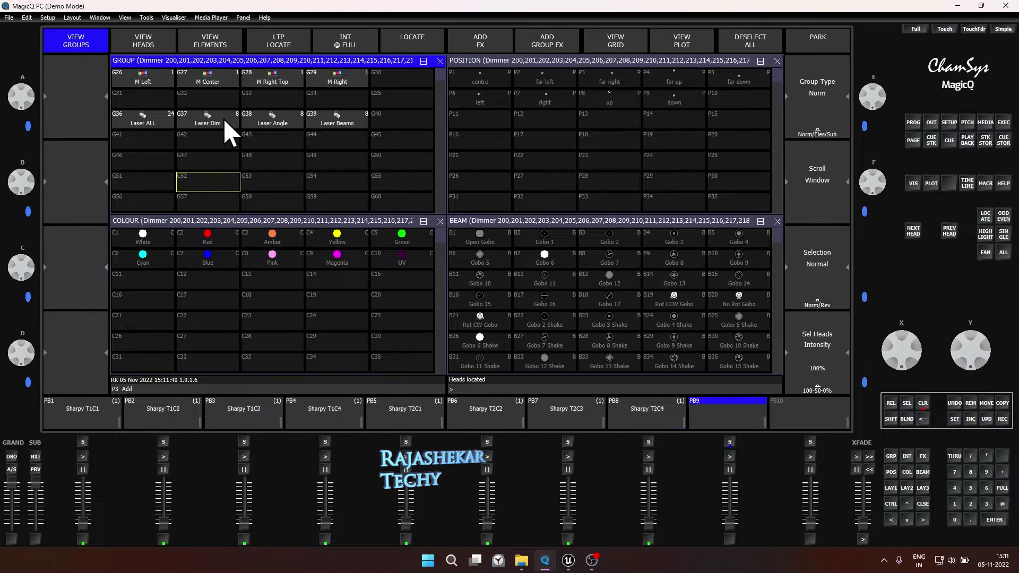
pyautogui.click(143, 41)
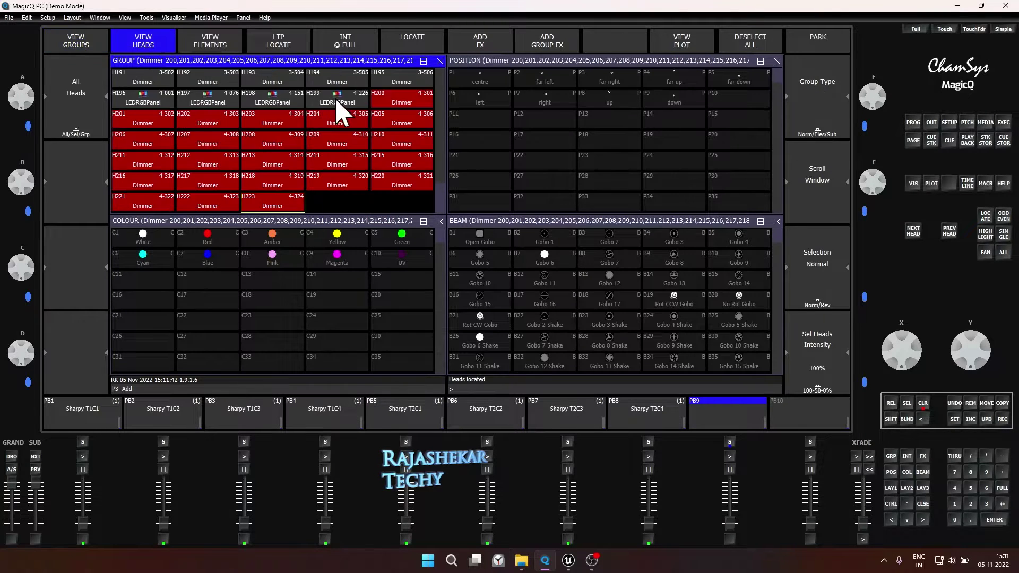
# - Select dimmer heads 200 to 202, and in their place select heads 203 to 208
pyautogui.click(396, 104)
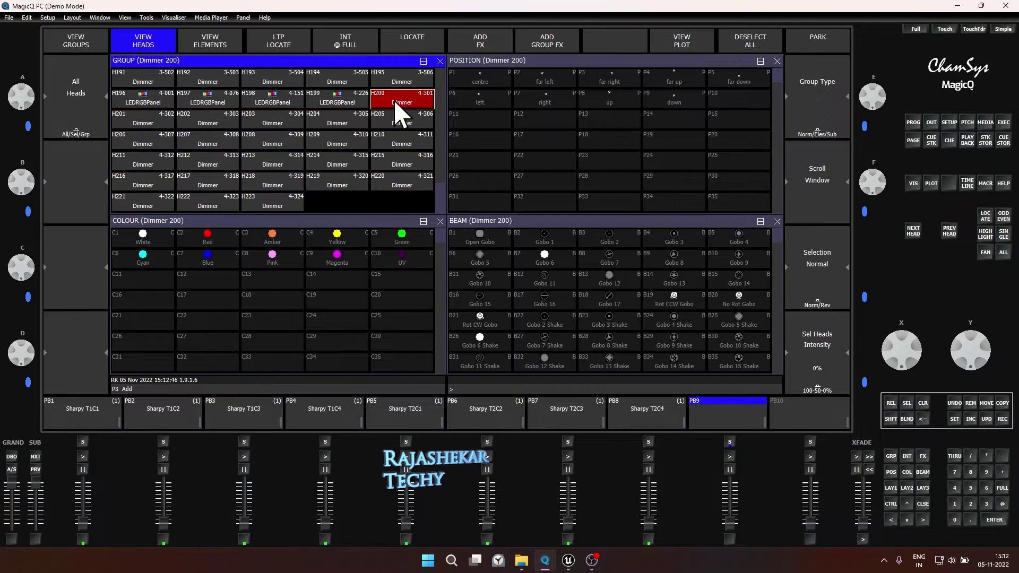
pyautogui.click(153, 122)
pyautogui.click(212, 124)
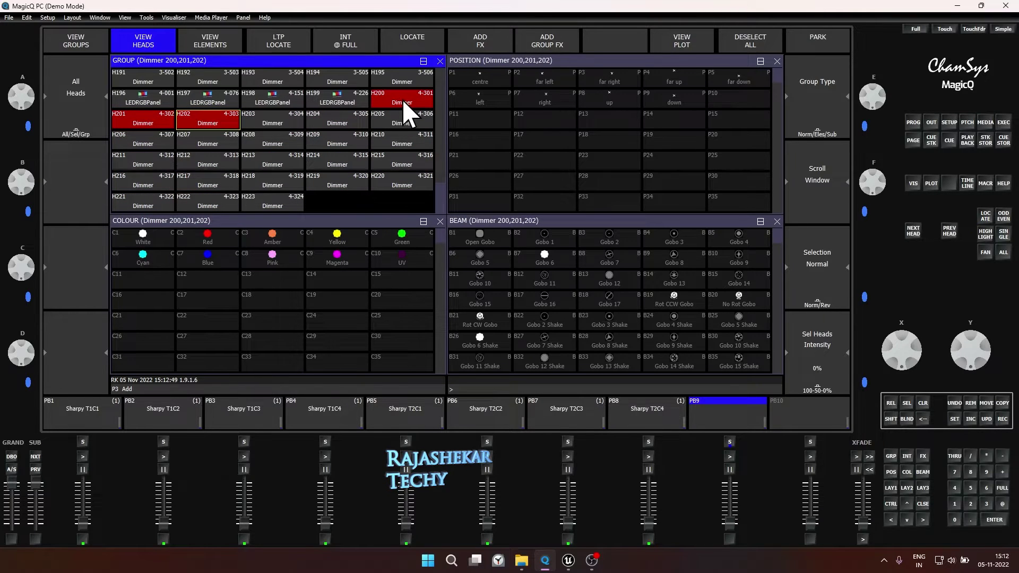
pyautogui.click(288, 119)
pyautogui.click(340, 121)
pyautogui.click(402, 121)
pyautogui.click(159, 139)
pyautogui.click(184, 139)
pyautogui.click(268, 147)
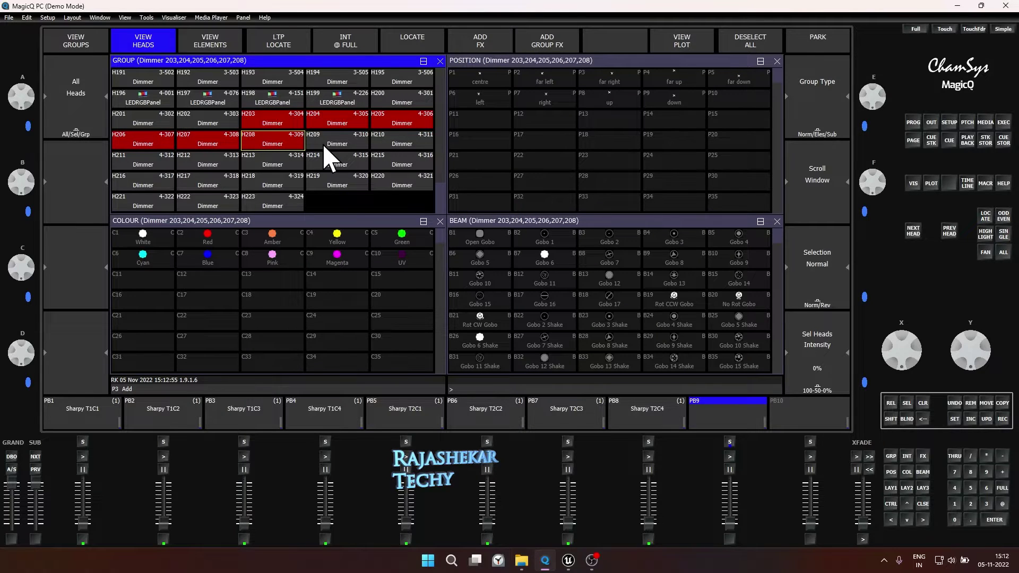
# - Select every third dimmer head starting from the first universe 4 one: 200, 203, 206, 209, 212, 215, 218 and 221
pyautogui.click(401, 102)
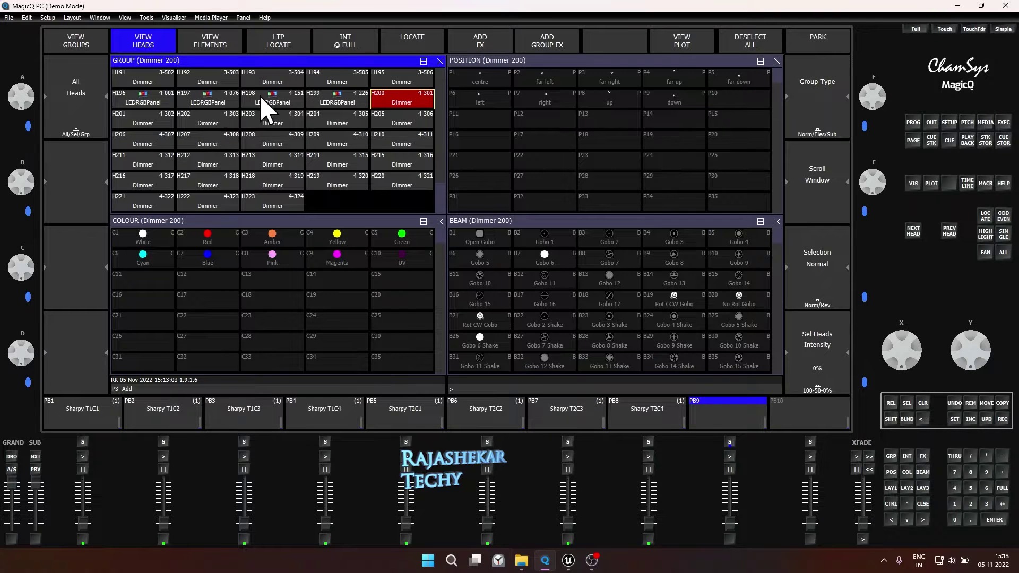
pyautogui.keyDown('shift'); pyautogui.click(273, 121); pyautogui.keyUp('shift')
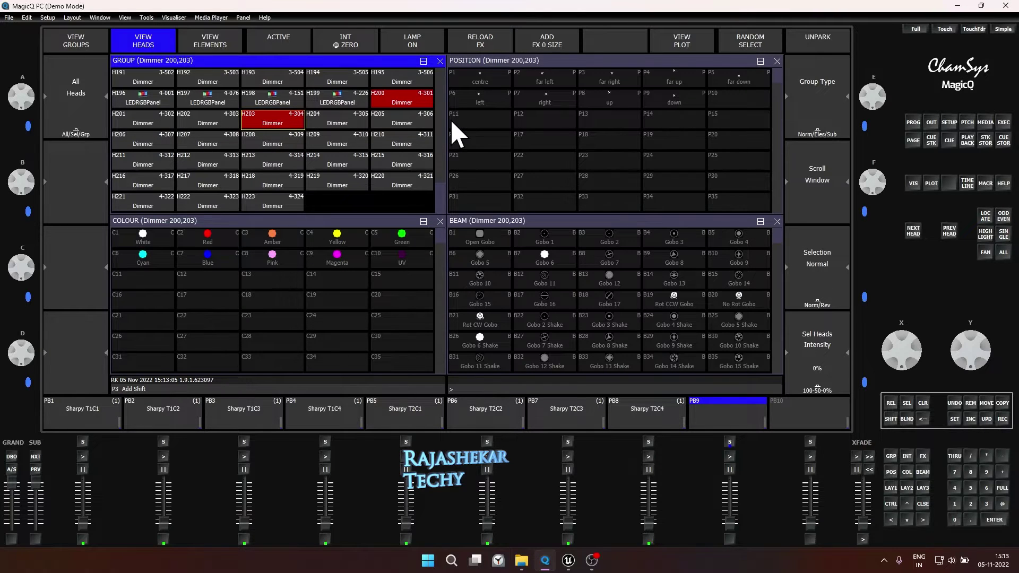
pyautogui.keyDown('shift'); pyautogui.click(162, 144); pyautogui.keyUp('shift')
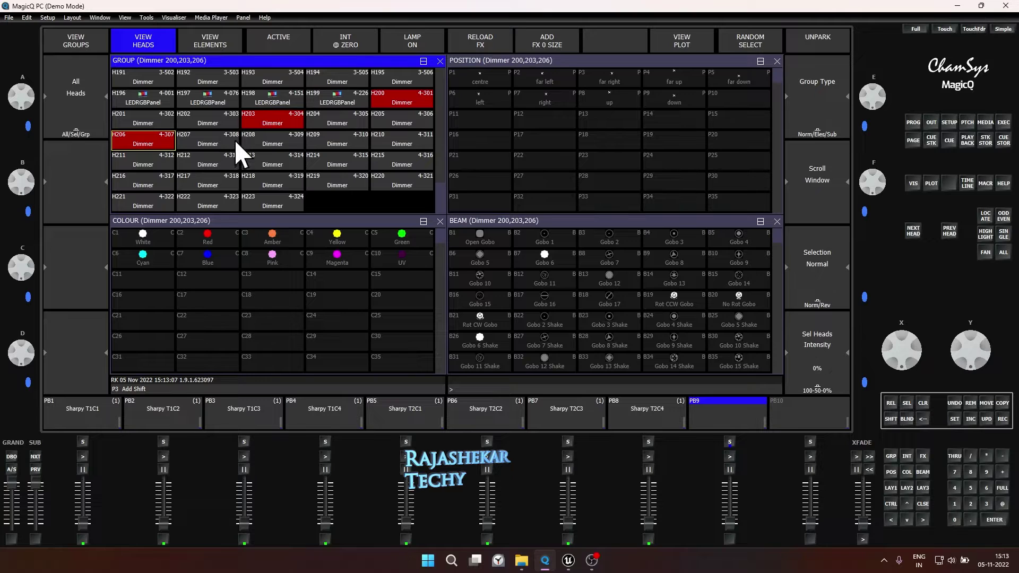
pyautogui.keyDown('shift'); pyautogui.click(338, 138); pyautogui.keyUp('shift')
pyautogui.keyDown('shift'); pyautogui.click(207, 165); pyautogui.keyUp('shift')
pyautogui.keyDown('shift'); pyautogui.click(395, 162); pyautogui.keyUp('shift')
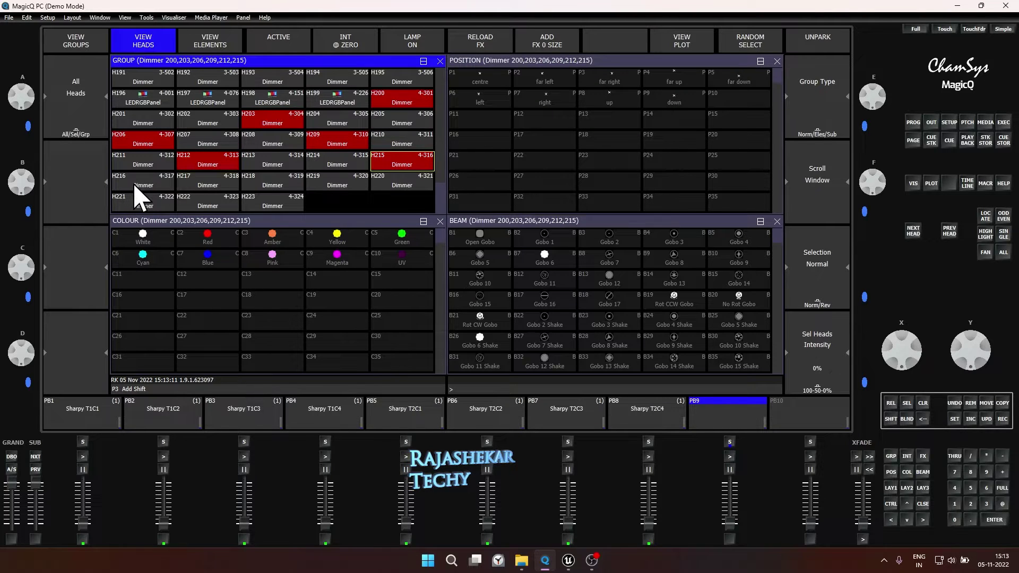
pyautogui.keyDown('shift'); pyautogui.click(291, 185); pyautogui.keyUp('shift')
pyautogui.keyDown('shift'); pyautogui.click(147, 206); pyautogui.keyUp('shift')
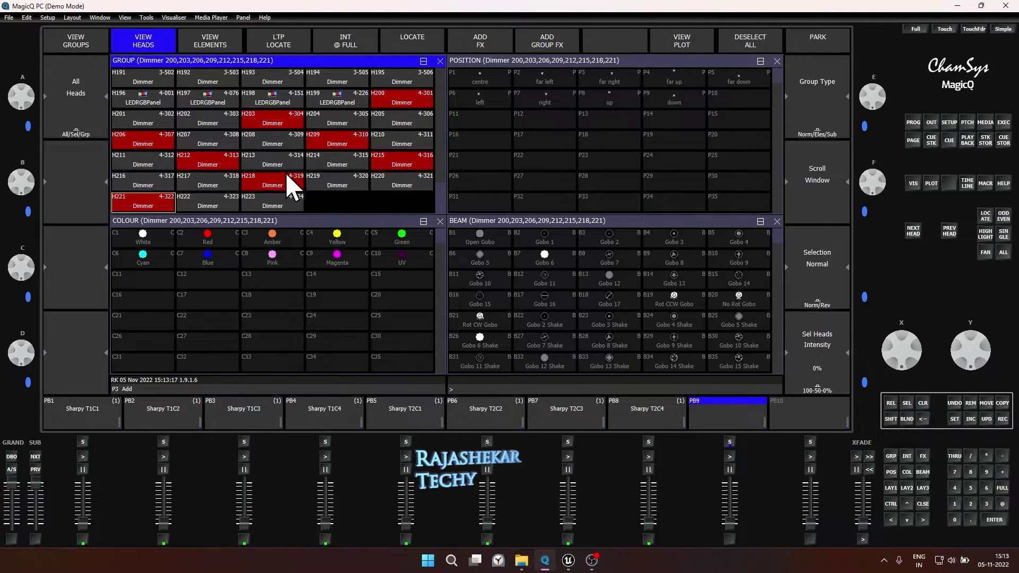
# - Place MagicQ beside the Unreal Editor and locate the selected heads
pyautogui.press('Right')
pyautogui.press('Right')
pyautogui.press('super+Right')
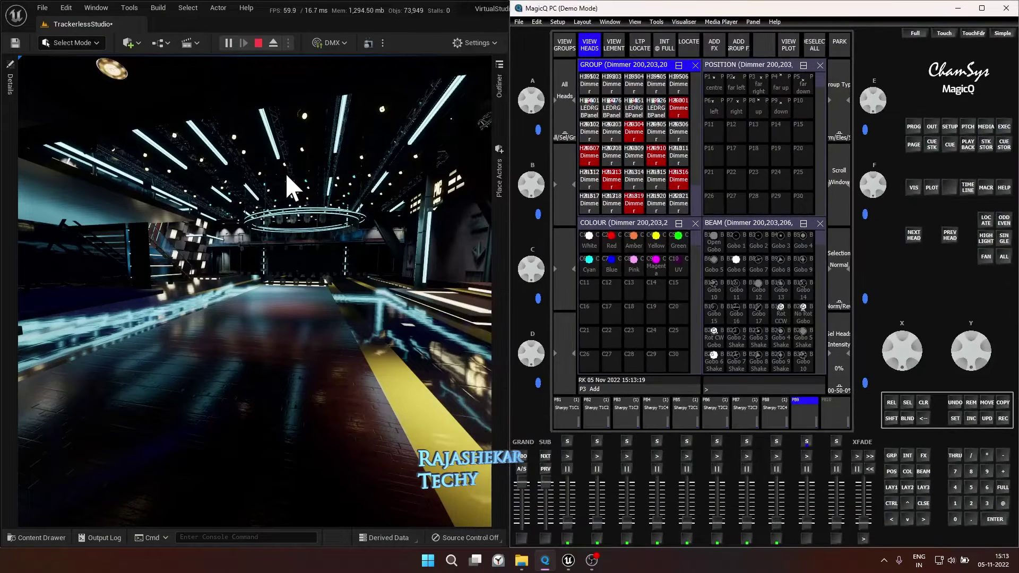
pyautogui.click(987, 222)
# - Move through the running studio to view the lasers, and clear the MagicQ programmer
pyautogui.click(377, 238)
pyautogui.press('w')
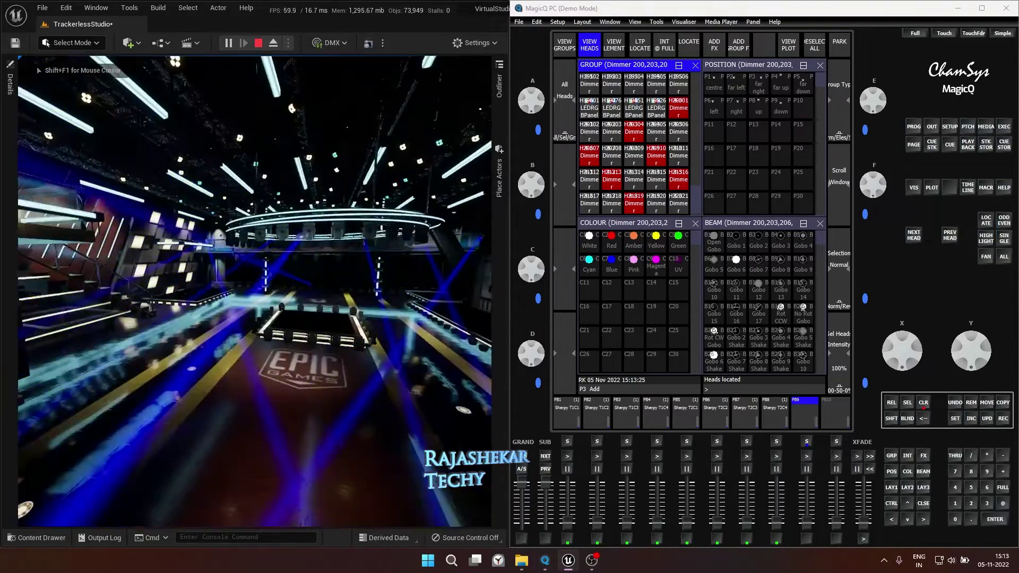
pyautogui.press('s')
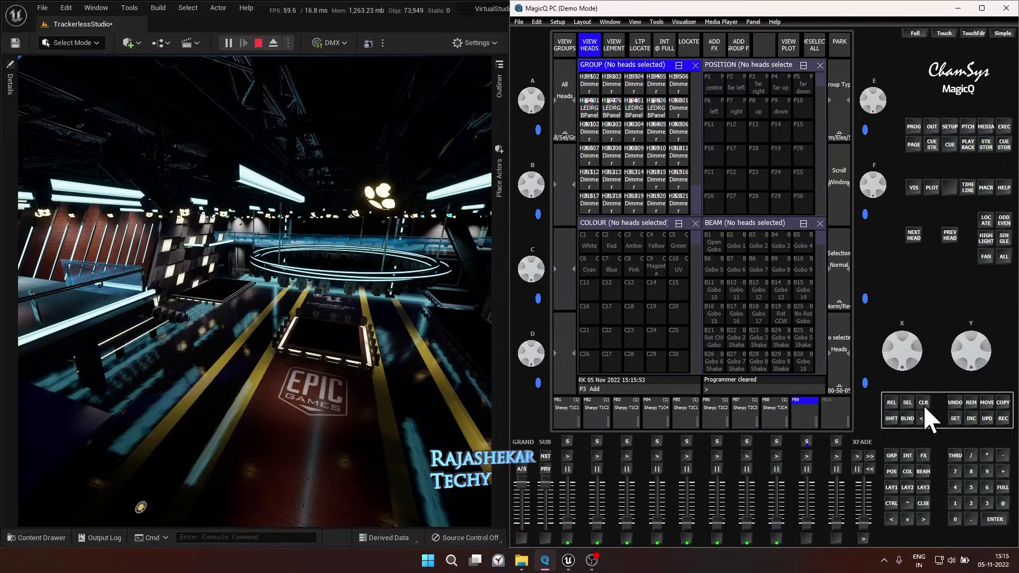
# - Maximize MagicQ, select the Dimmer group and list the individual heads down to those in universe 4
pyautogui.click(982, 8)
pyautogui.scroll(4, 341, 162)
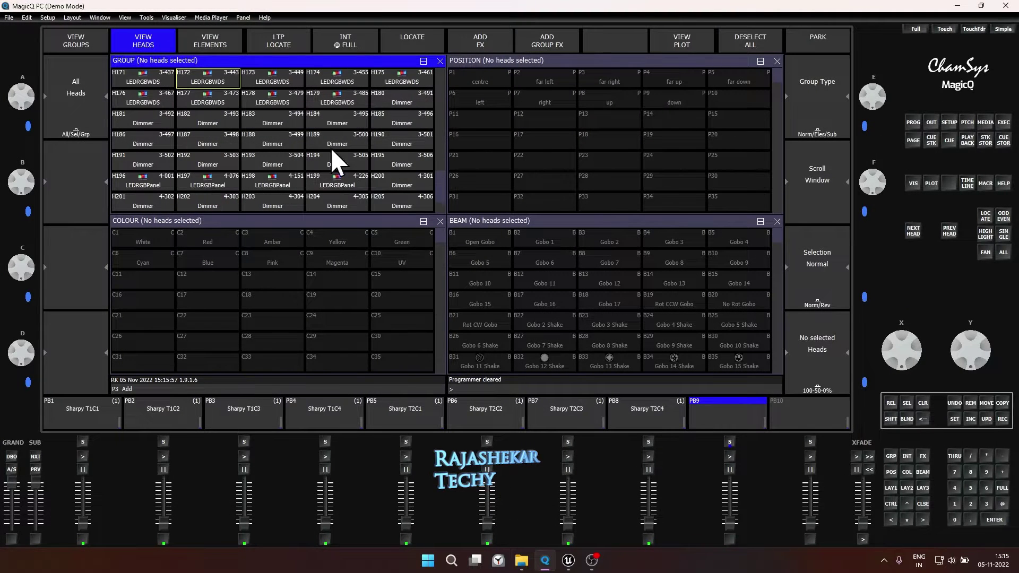
pyautogui.click(80, 42)
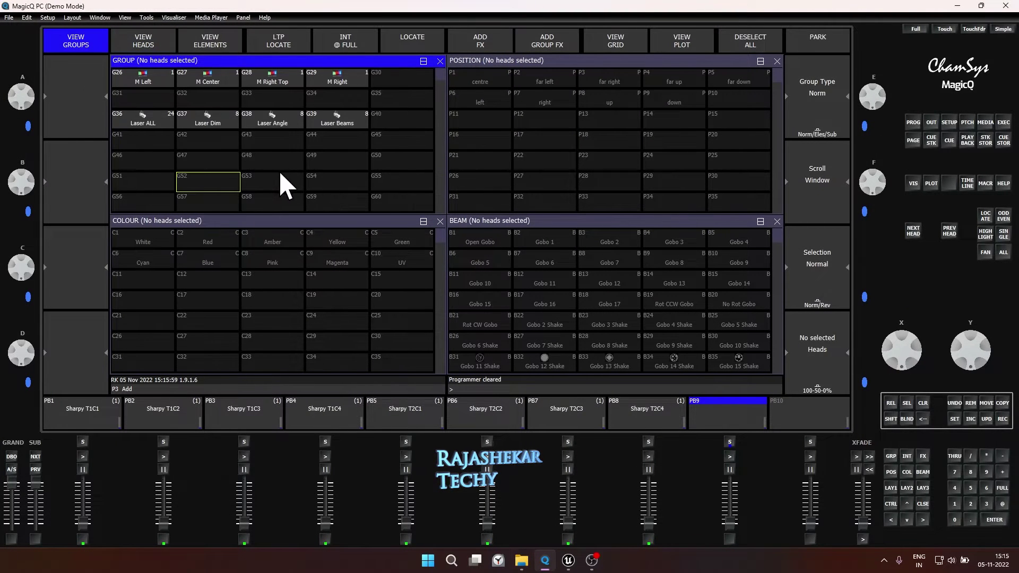
pyautogui.scroll(5, 441, 75)
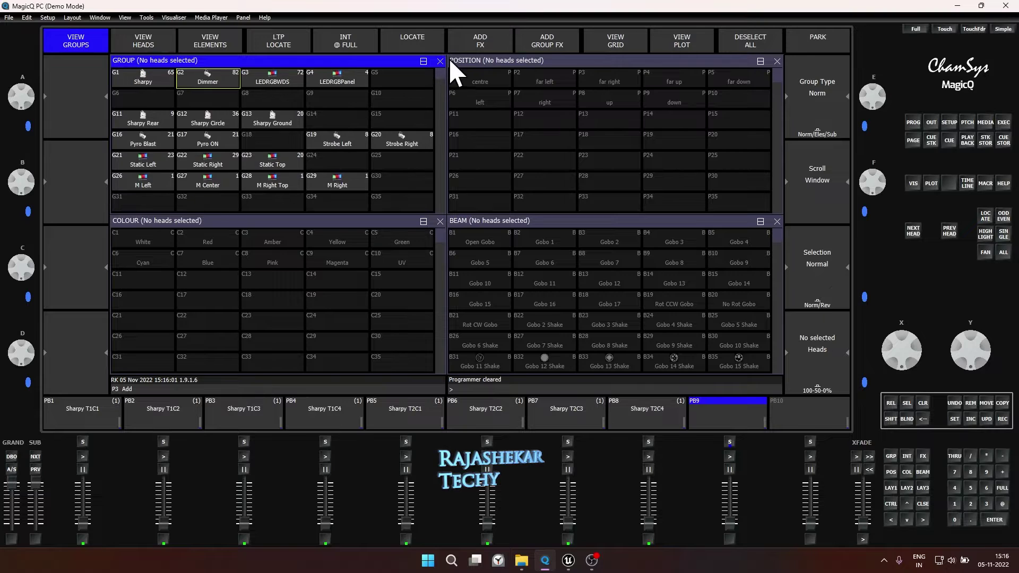
pyautogui.click(218, 81)
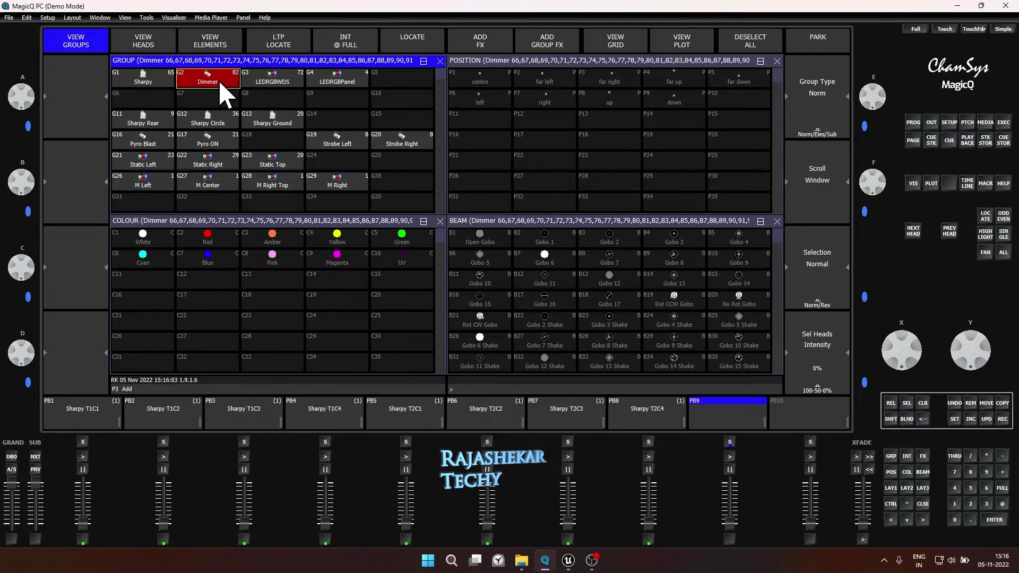
pyautogui.click(158, 52)
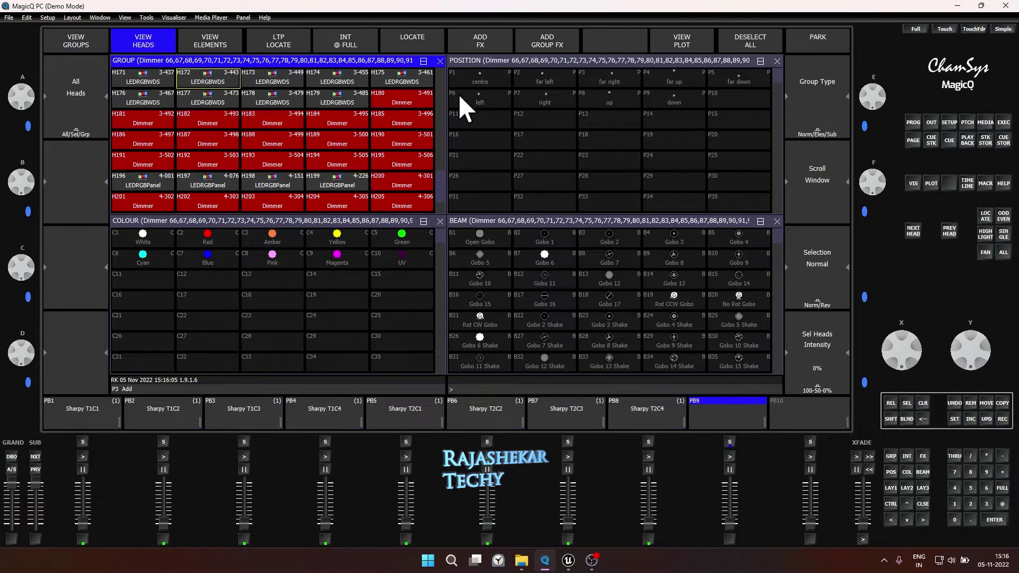
pyautogui.moveTo(441, 178); pyautogui.dragTo(443, 211)
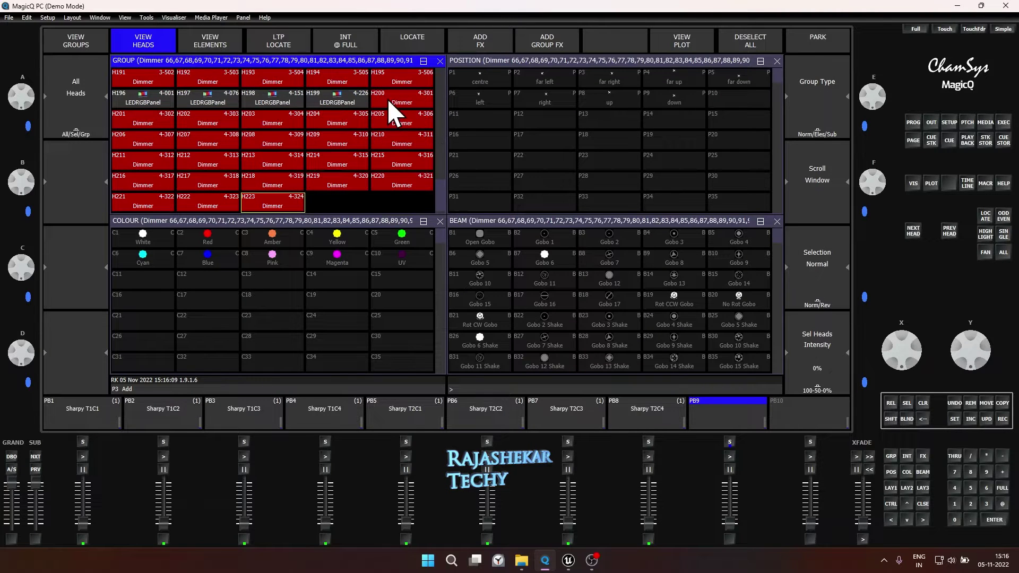
# - Select only dimmer heads 201, 204, 207, 210, 213, 216, 219 and 222
pyautogui.click(244, 117)
pyautogui.click(384, 127)
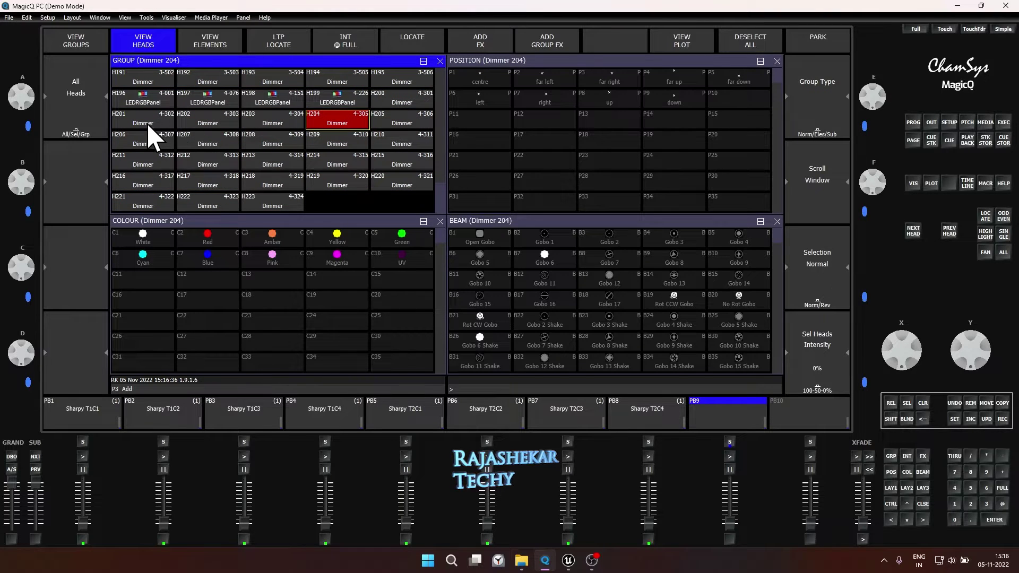
pyautogui.click(149, 126)
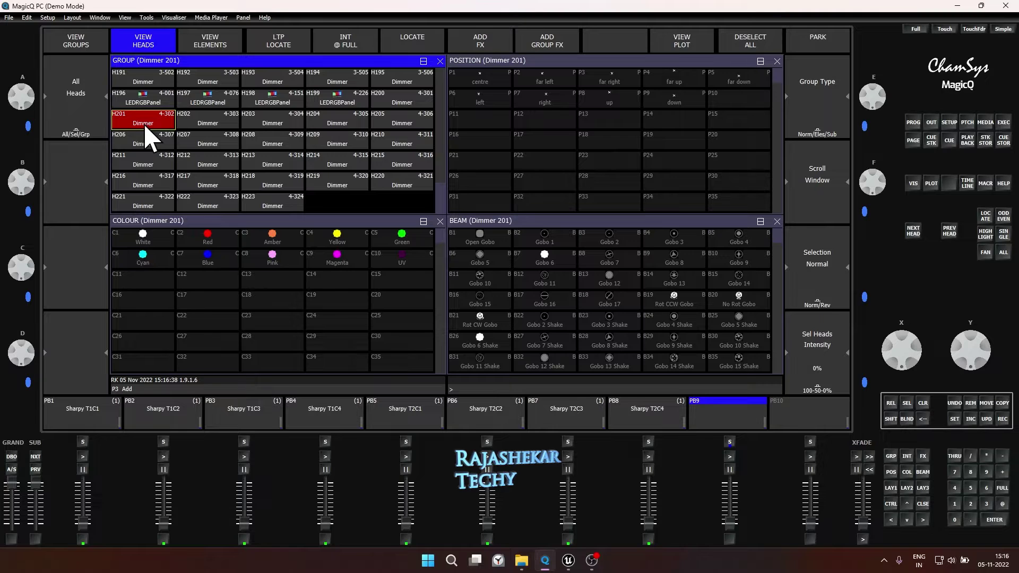
pyautogui.press('shift')
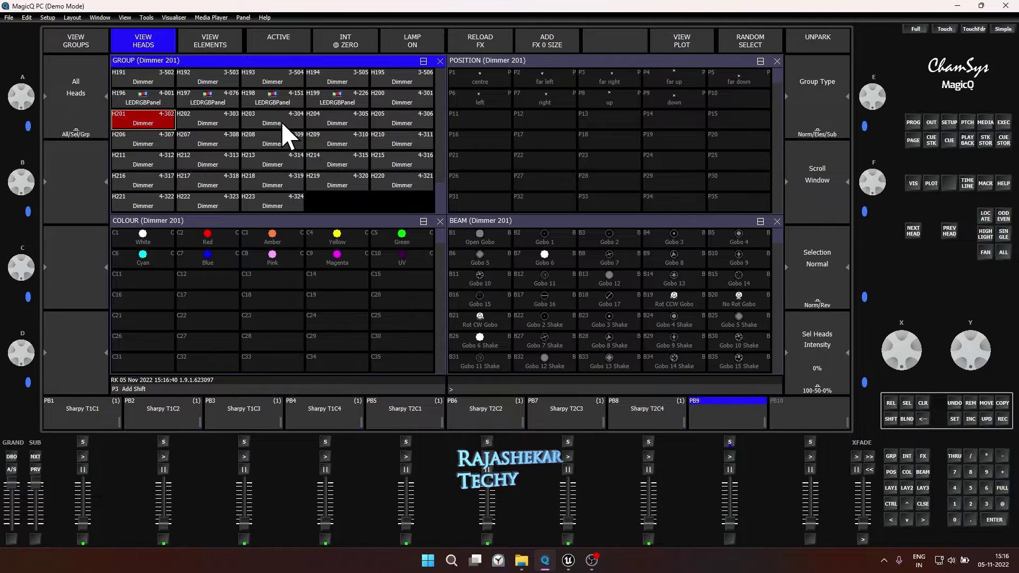
pyautogui.keyDown('shift'); pyautogui.click(339, 124); pyautogui.keyUp('shift')
pyautogui.keyDown('shift'); pyautogui.click(192, 140); pyautogui.keyUp('shift')
pyautogui.keyDown('shift'); pyautogui.click(403, 142); pyautogui.keyUp('shift')
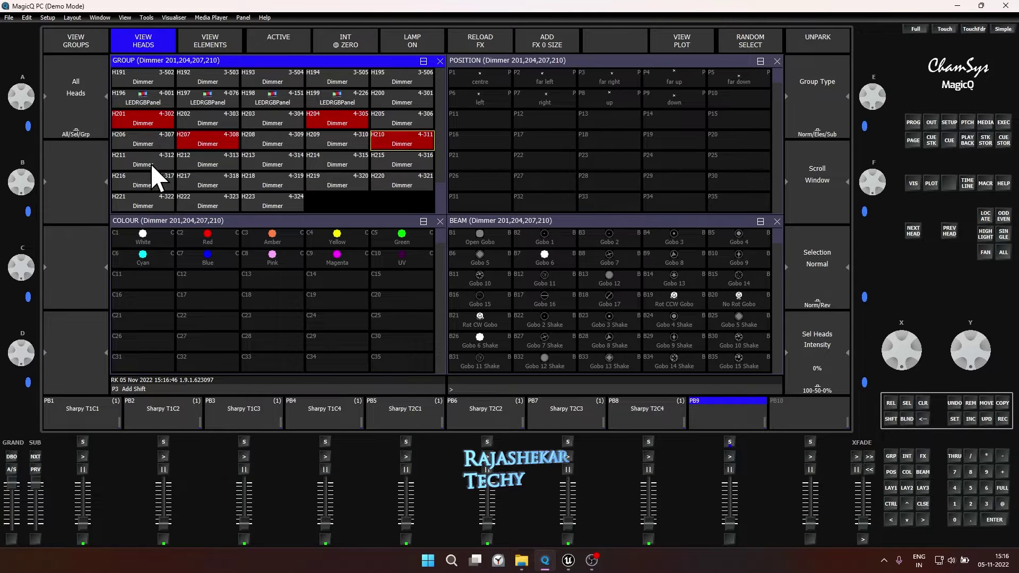
pyautogui.keyDown('shift'); pyautogui.click(267, 168); pyautogui.keyUp('shift')
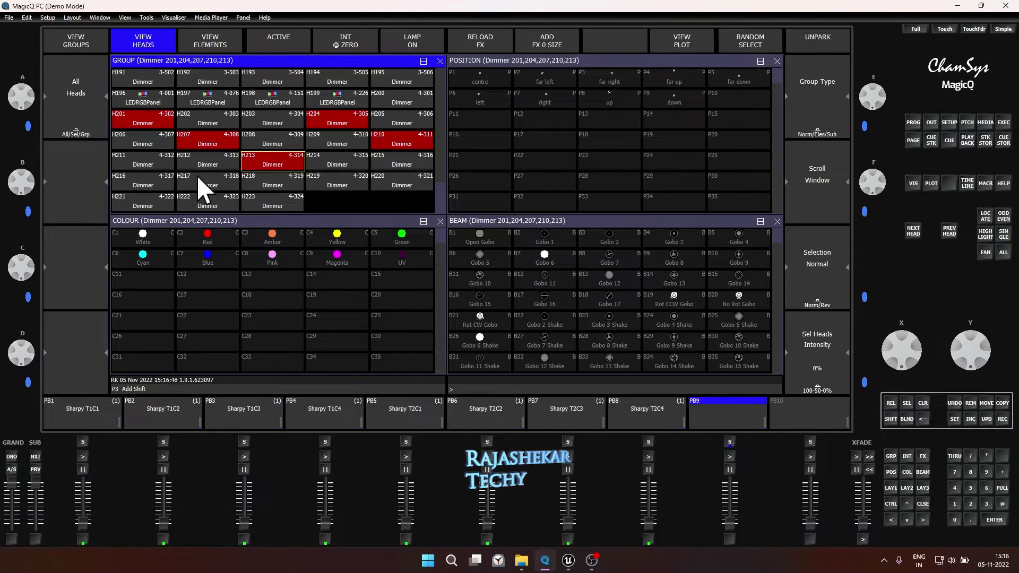
pyautogui.keyDown('shift'); pyautogui.click(158, 184); pyautogui.keyUp('shift')
pyautogui.keyDown('shift'); pyautogui.click(335, 183); pyautogui.keyUp('shift')
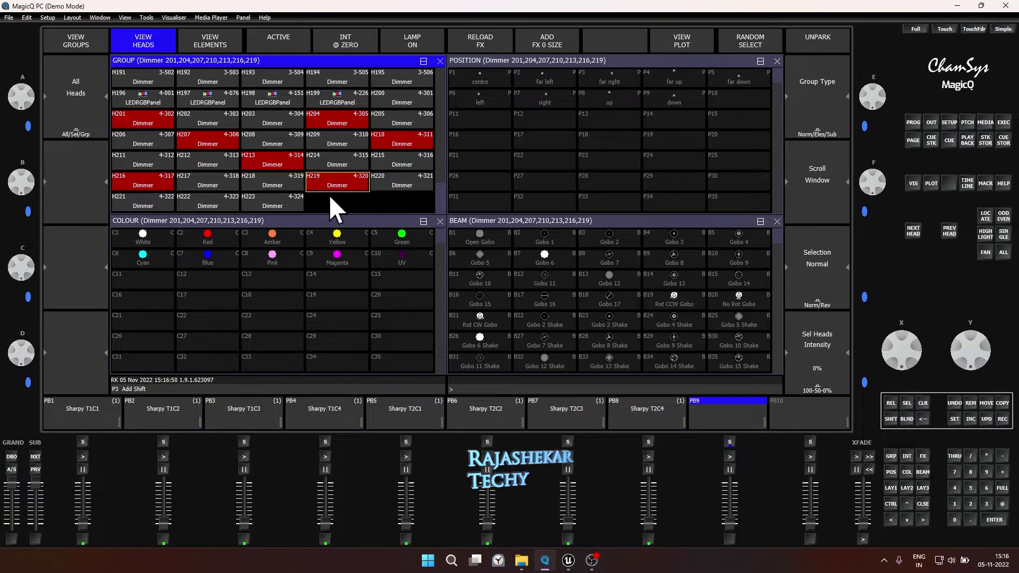
pyautogui.keyDown('shift'); pyautogui.click(208, 206); pyautogui.keyUp('shift')
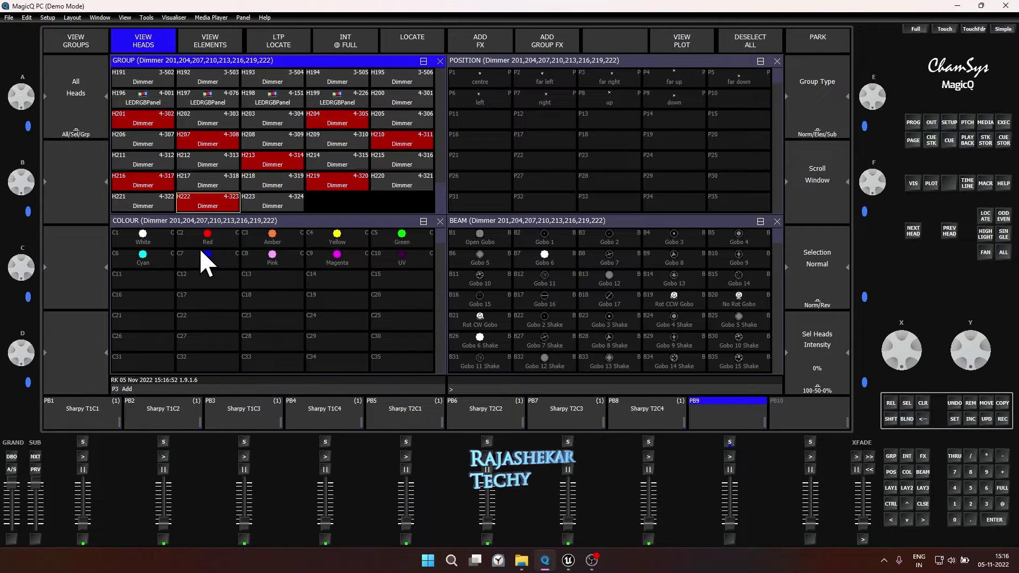
# - Place MagicQ beside the running level, locate the selected heads and bring up the groups
pyautogui.press('super+Right')
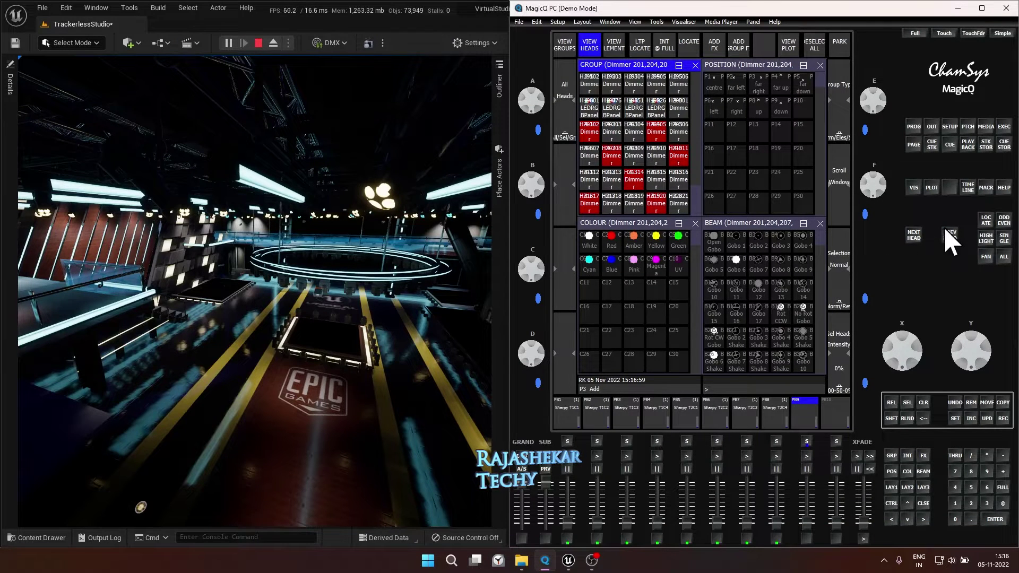
pyautogui.click(987, 221)
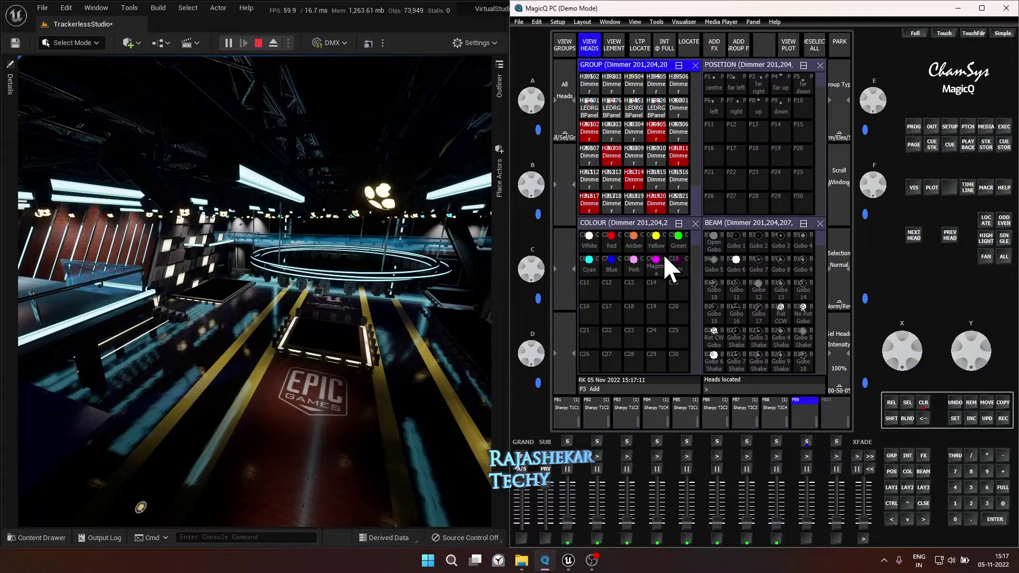
pyautogui.click(890, 488)
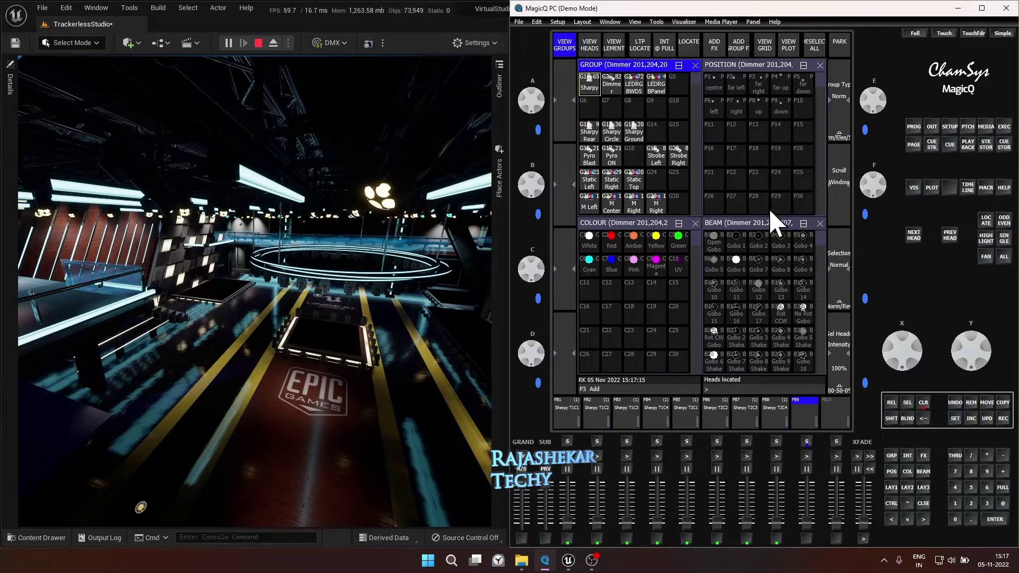
pyautogui.scroll(-5, 626, 174)
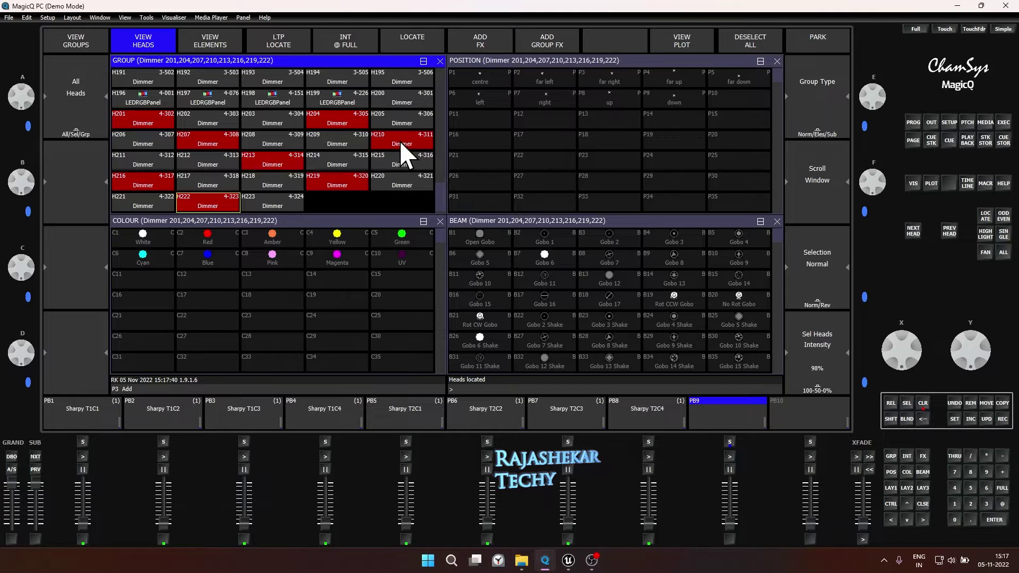
# - Select only dimmer heads 202 and 205 among the universe 4 heads, and bring up the groups
pyautogui.click(220, 123)
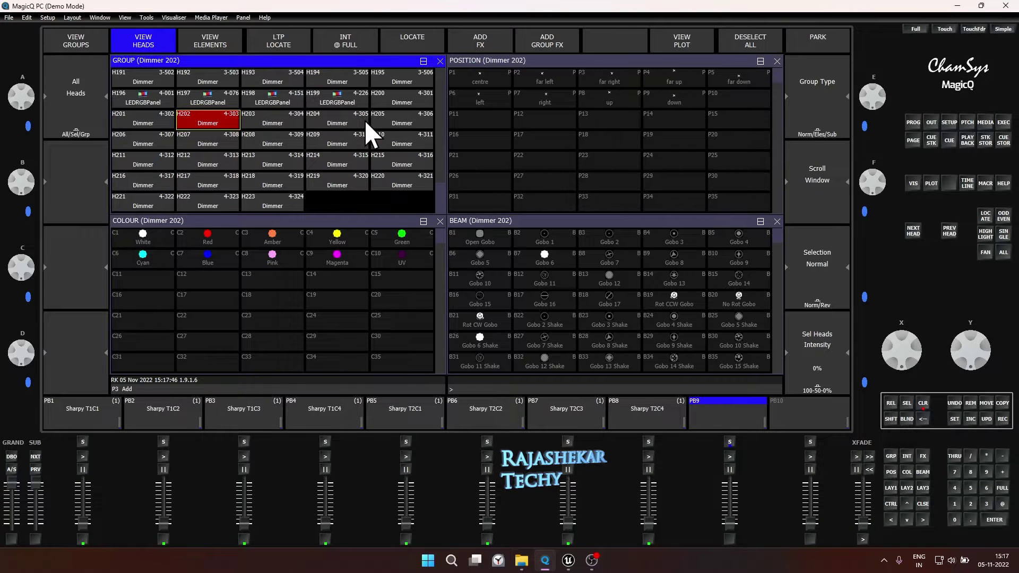
pyautogui.click(391, 119)
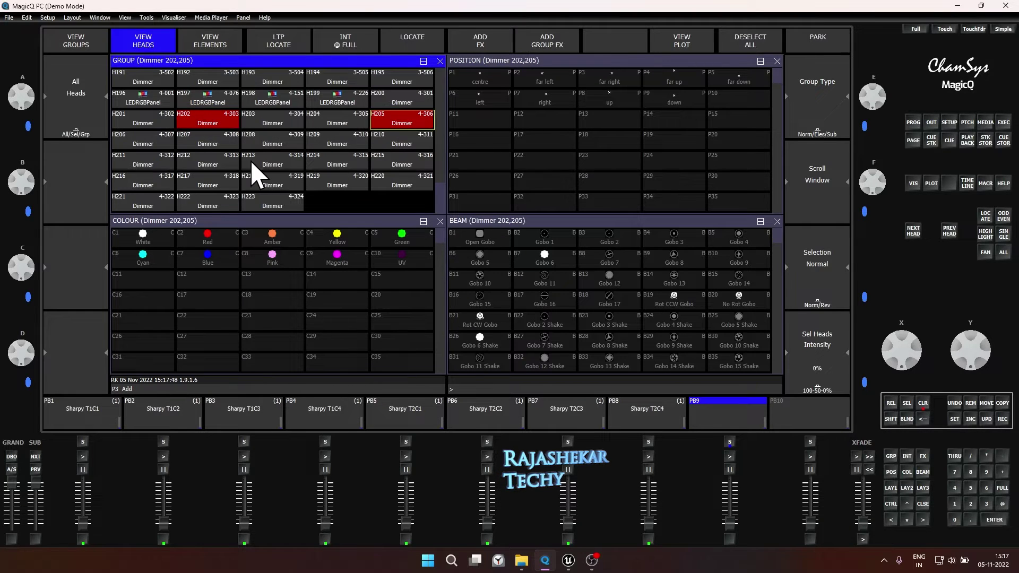
pyautogui.click(78, 44)
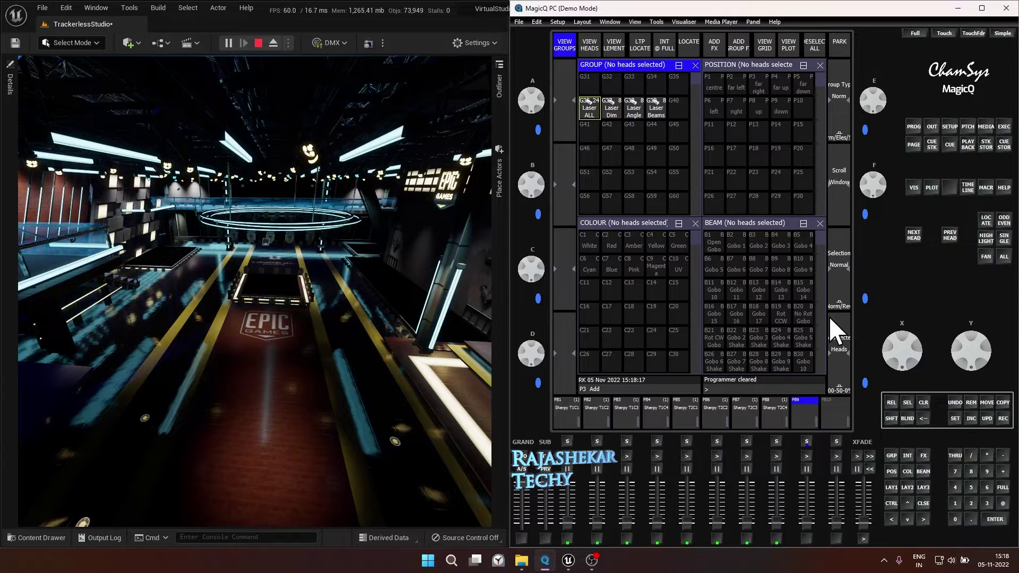
# - Locate the heads of the Laser ALL group and add the Dim Chase intensity effect to them
pyautogui.click(584, 116)
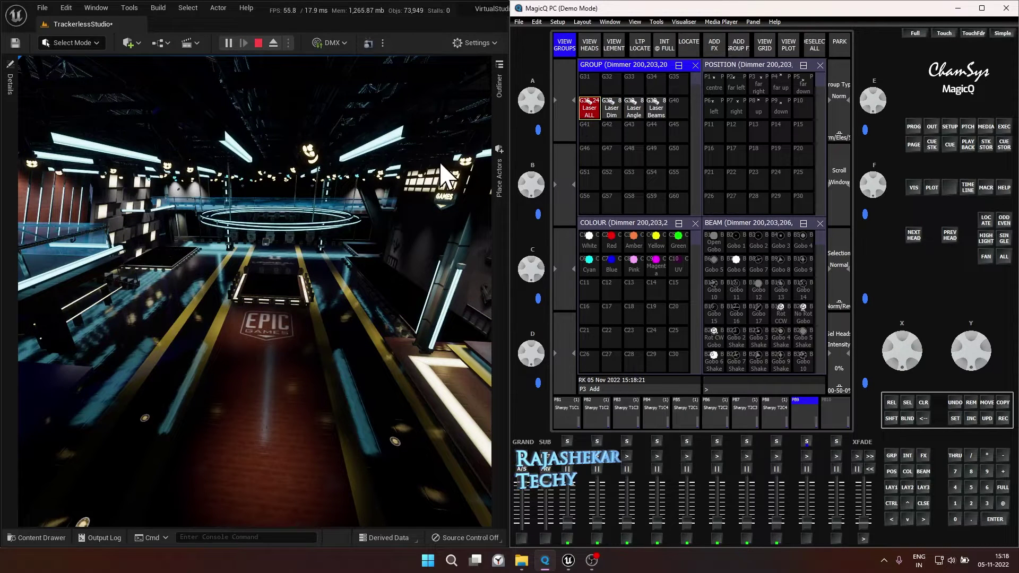
pyautogui.click(984, 222)
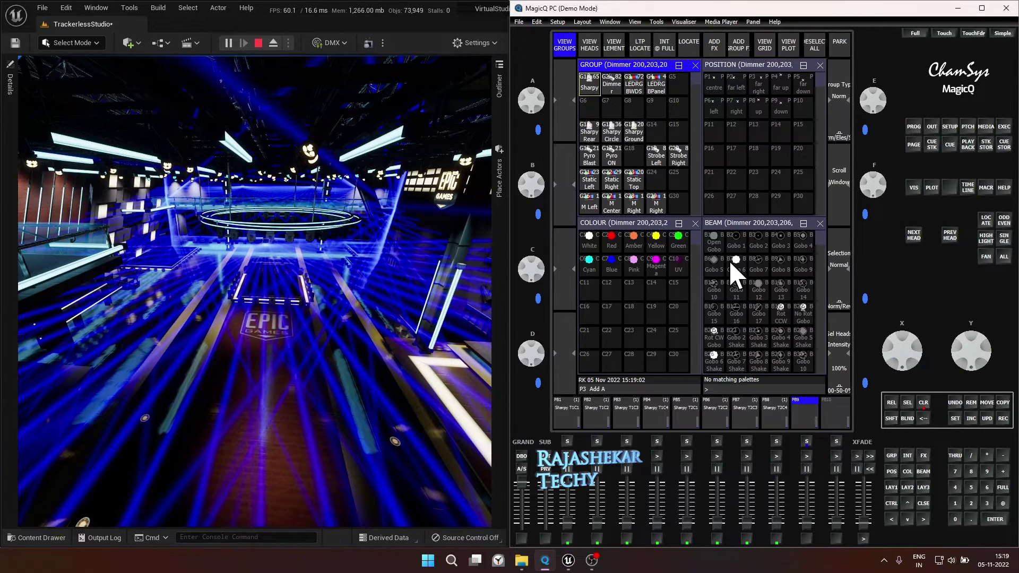
pyautogui.scroll(5, 646, 160)
pyautogui.scroll(-3, 646, 154)
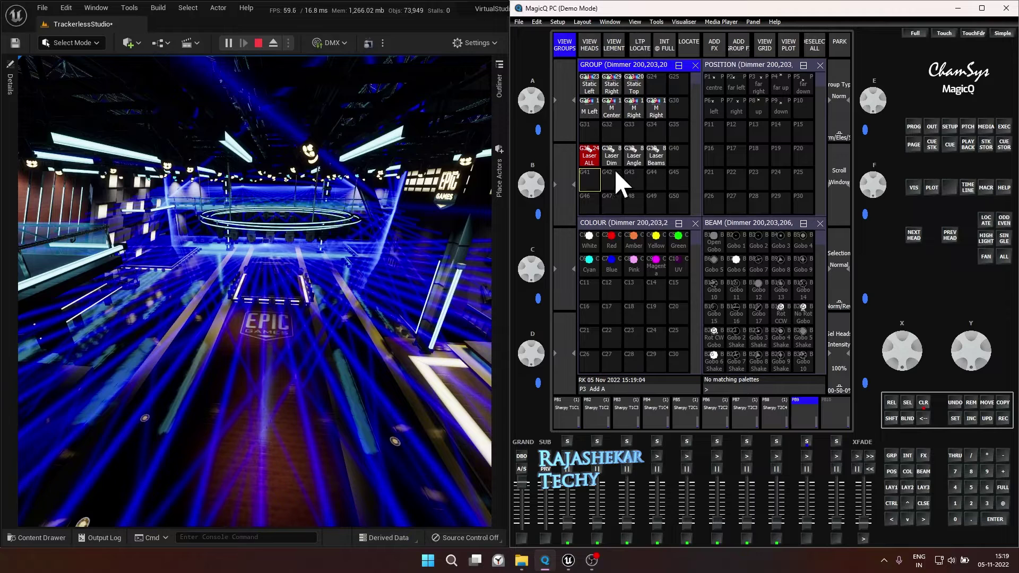
pyautogui.click(589, 156)
pyautogui.click(715, 47)
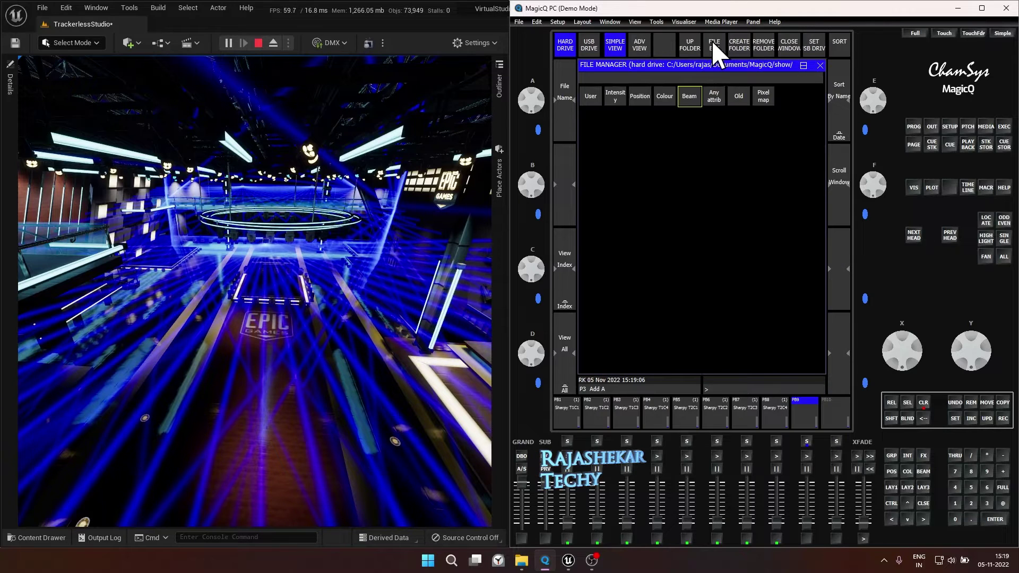
pyautogui.click(617, 103)
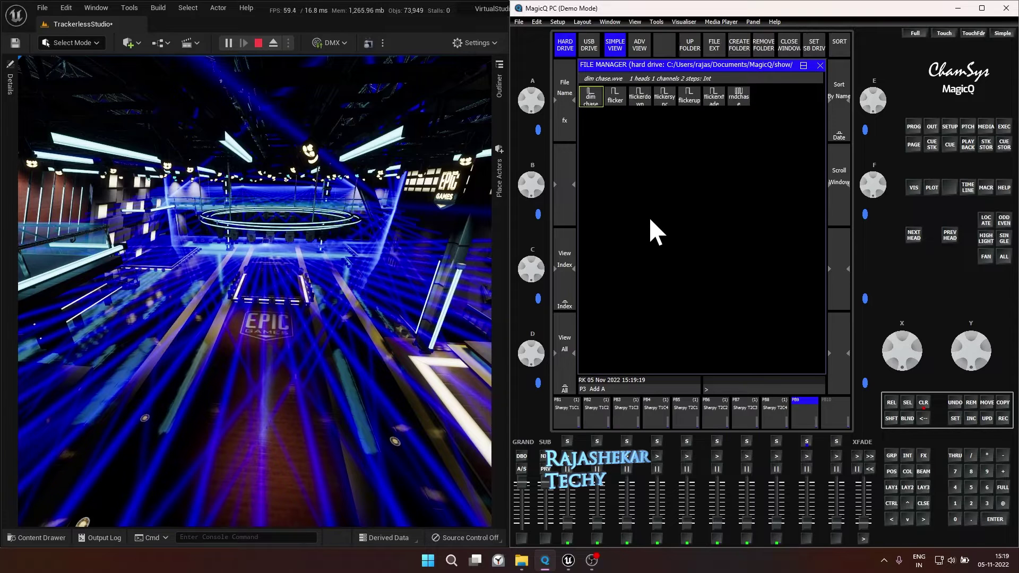
pyautogui.click(596, 105)
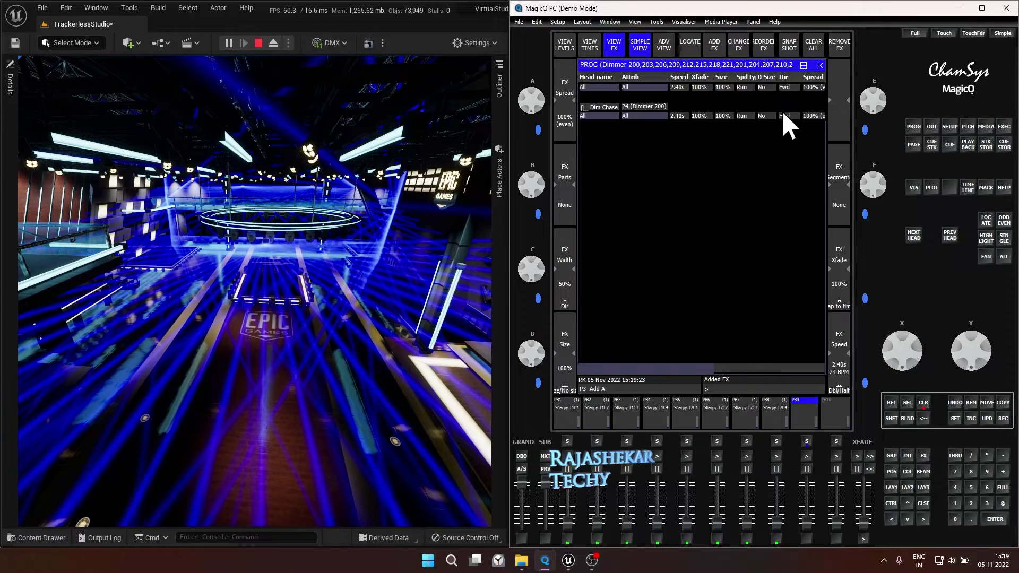
# - Set the add mode of the Laser ALL Dim Chase effect to Abs
pyautogui.press('Right')
pyautogui.press('Right')
pyautogui.press('Right')
pyautogui.press('Right')
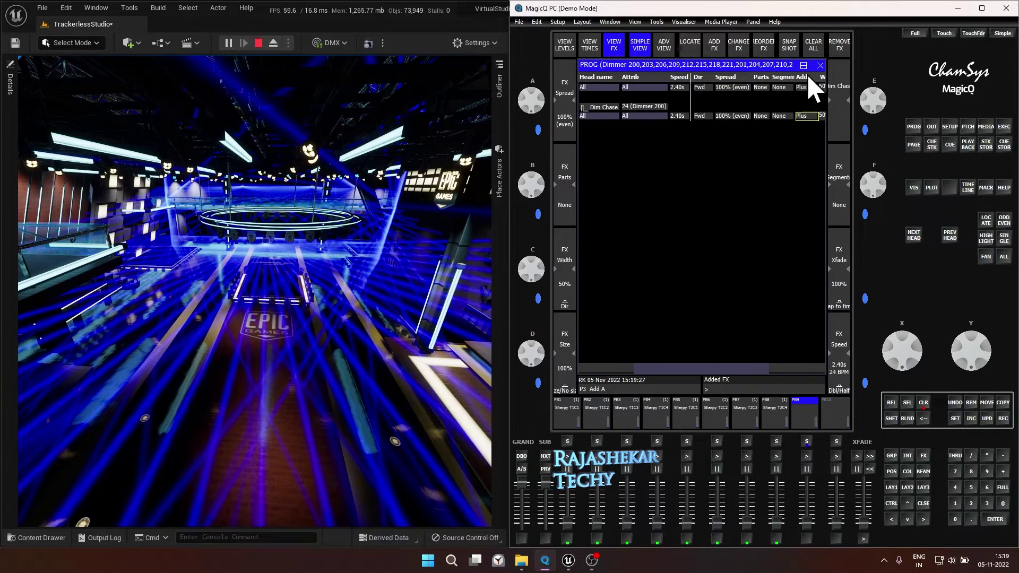
pyautogui.click(807, 116)
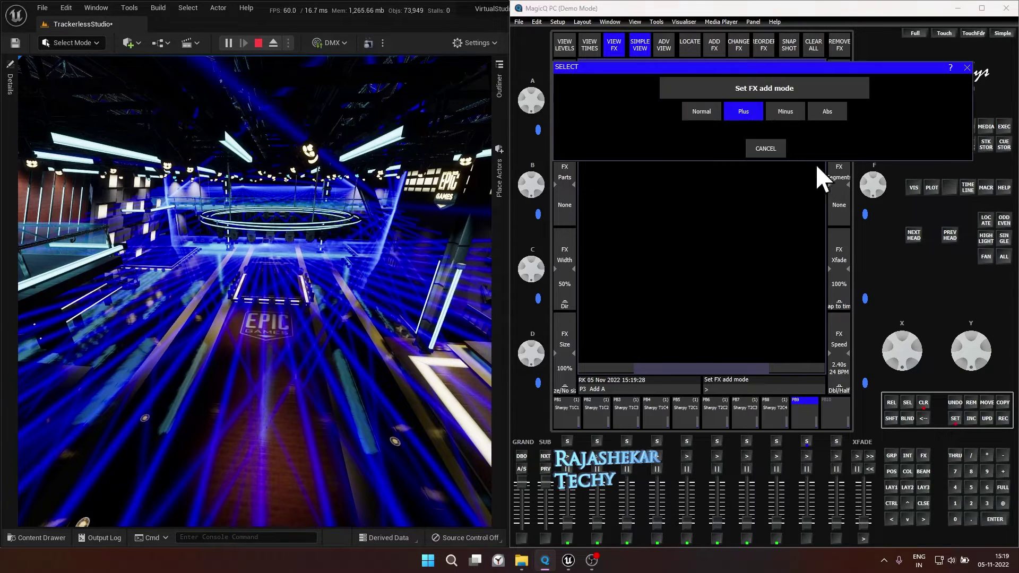
pyautogui.click(836, 115)
# - Test the Laser ALL Dim Chase effect at a speed of 1 second, and change it to 2 seconds
pyautogui.moveTo(762, 366); pyautogui.dragTo(599, 345)
pyautogui.click(674, 116)
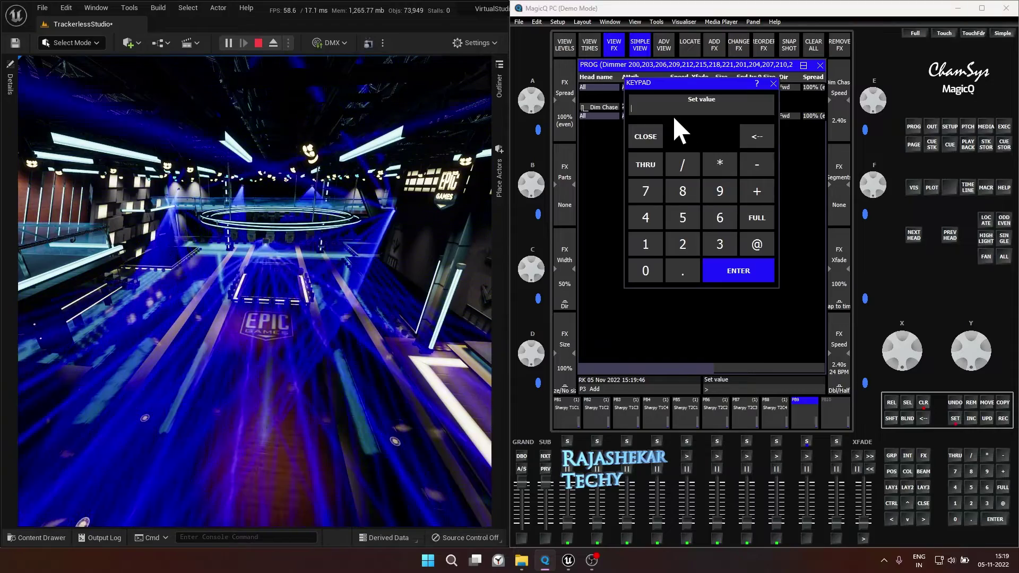
pyautogui.write('1')
pyautogui.press('Return')
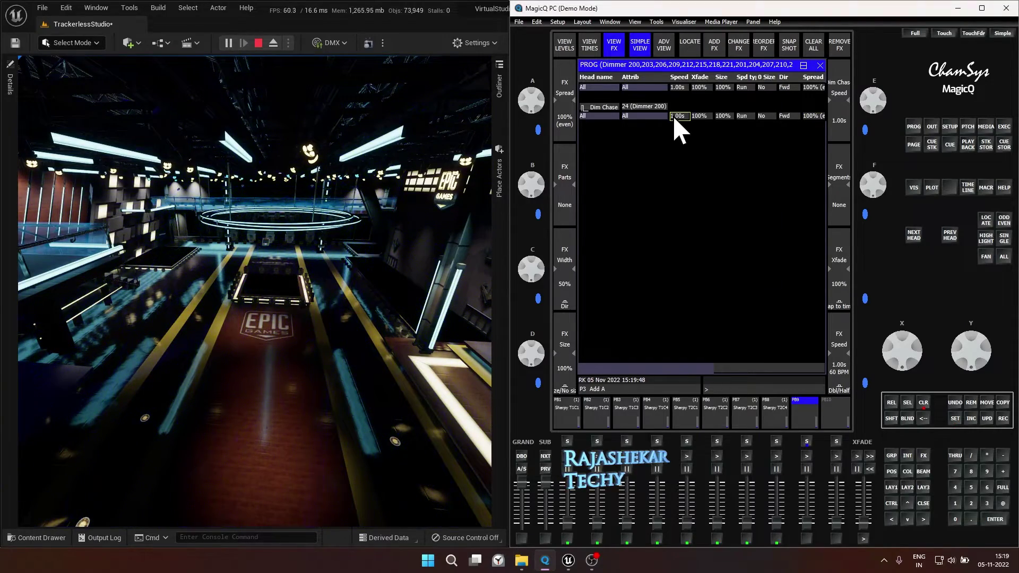
pyautogui.click(674, 116)
pyautogui.write('2')
pyautogui.press('Return')
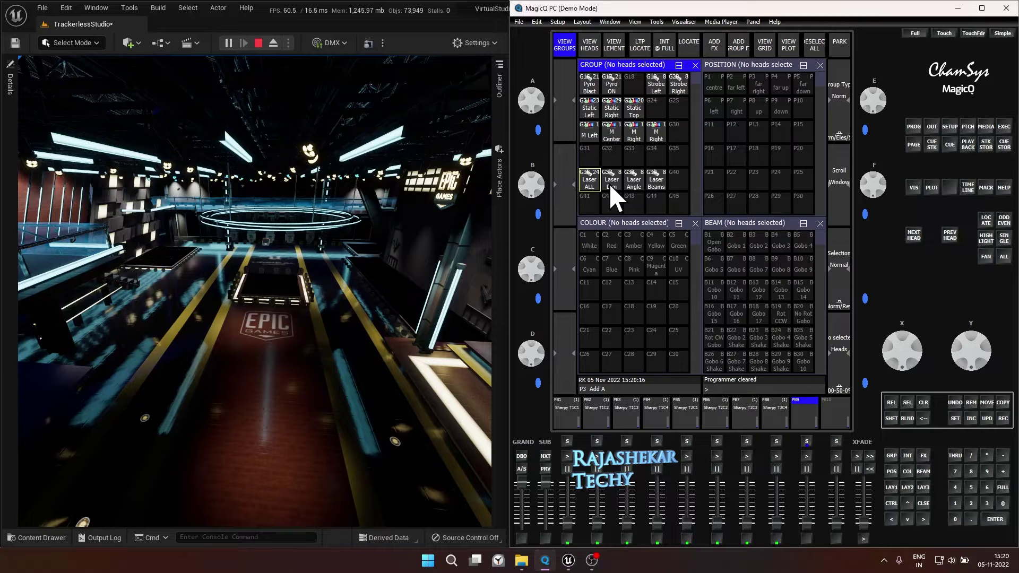
# - Locate the heads of the Laser Dim group and add the Dim Chase intensity effect to them
pyautogui.click(610, 181)
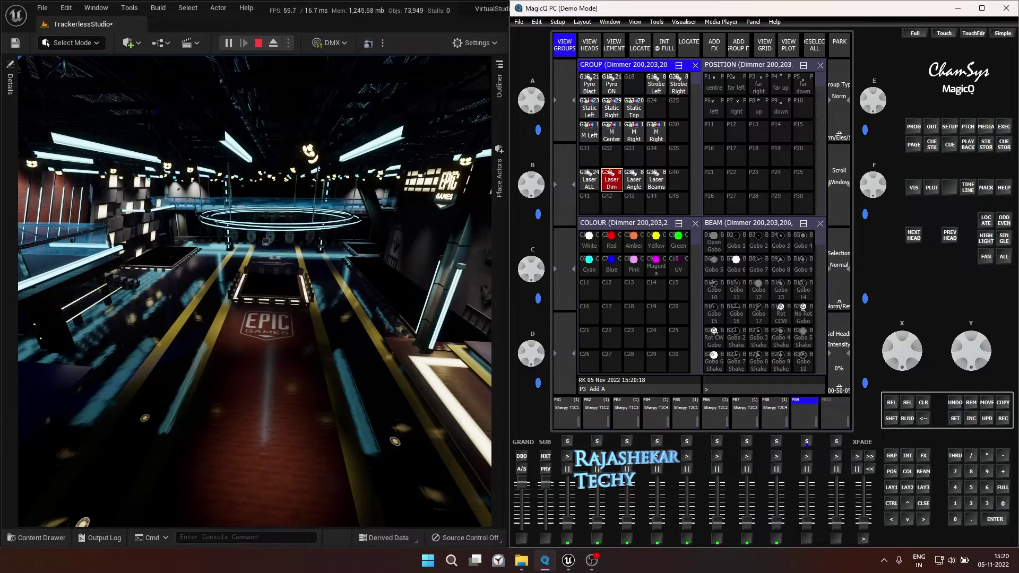
pyautogui.click(988, 220)
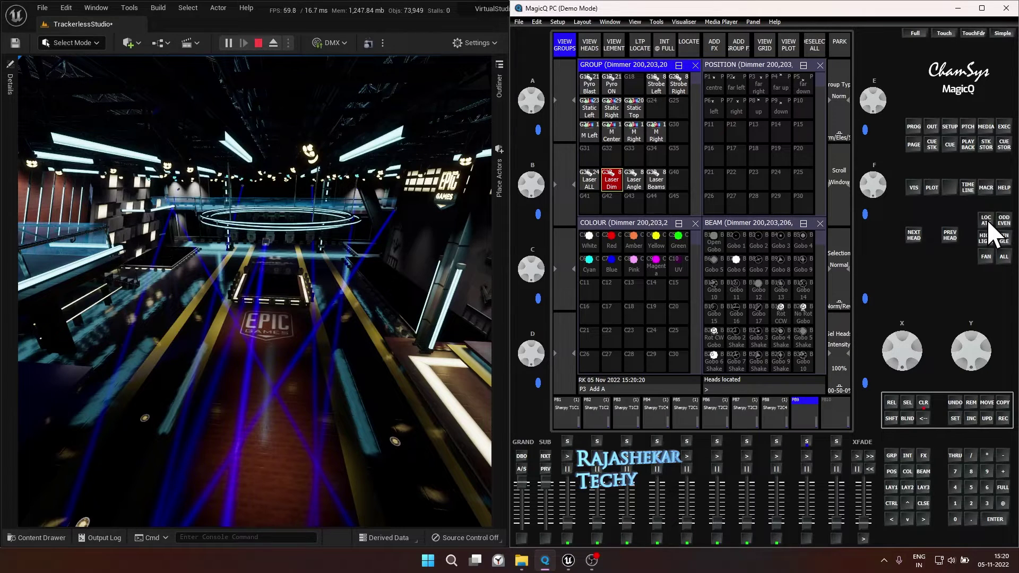
pyautogui.click(716, 45)
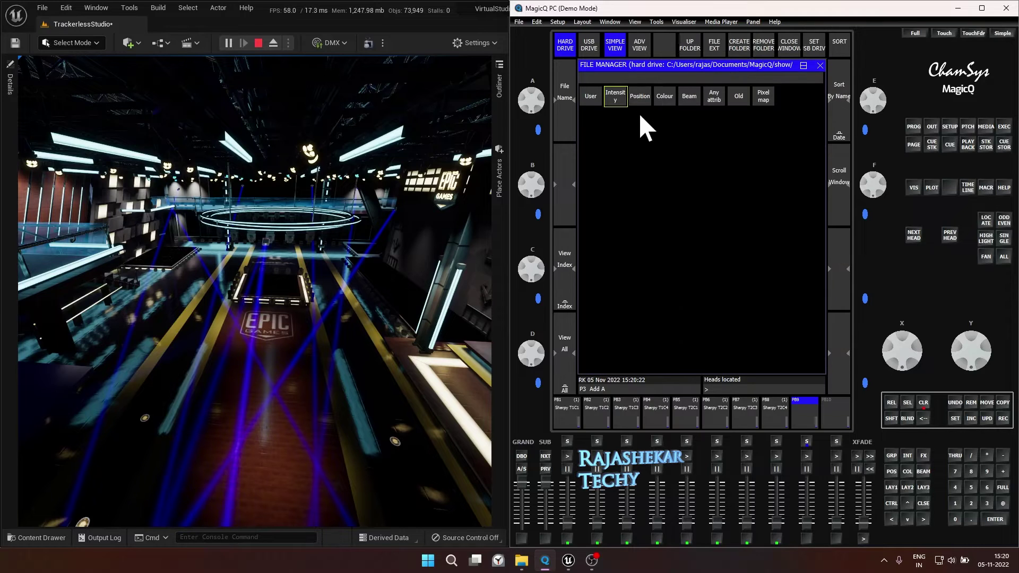
pyautogui.click(616, 96)
pyautogui.click(597, 115)
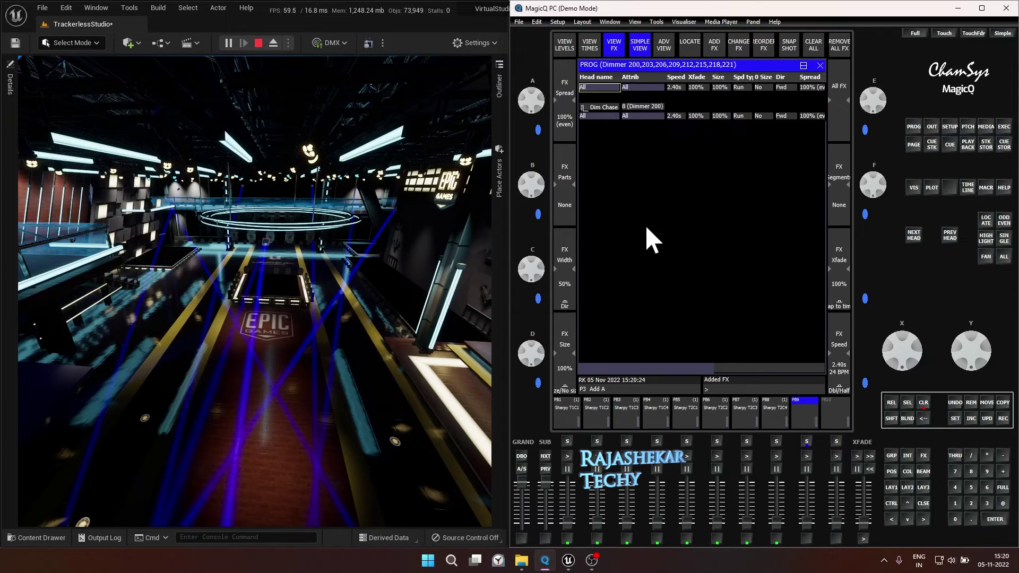
# - Set the add mode of the Laser Dim group's Dim Chase effect to Abs
pyautogui.click(770, 118)
pyautogui.press('Right')
pyautogui.press('Right')
pyautogui.press('Right')
pyautogui.press('Right')
pyautogui.press('Right')
pyautogui.press('Right')
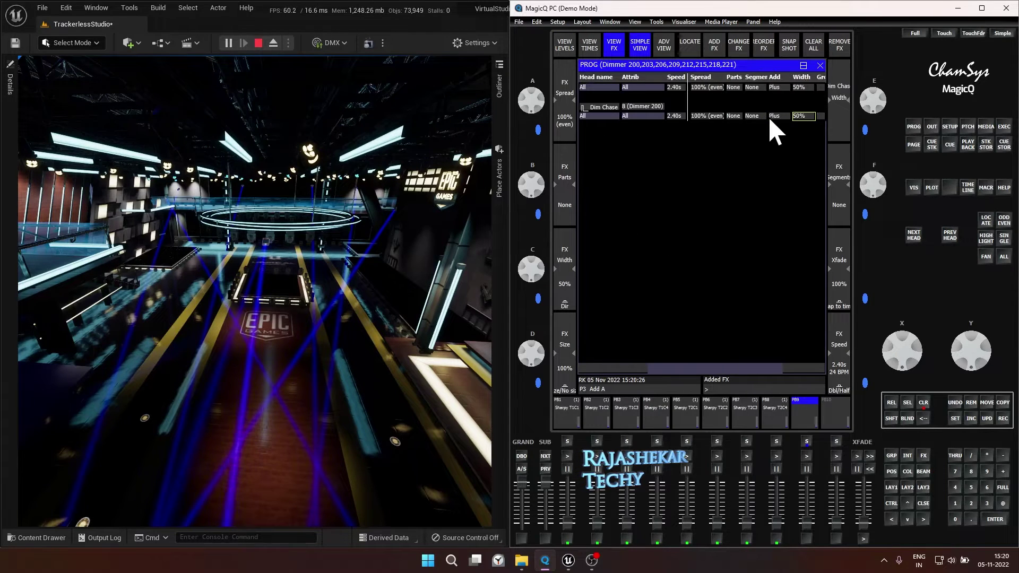
pyautogui.click(776, 115)
pyautogui.click(776, 117)
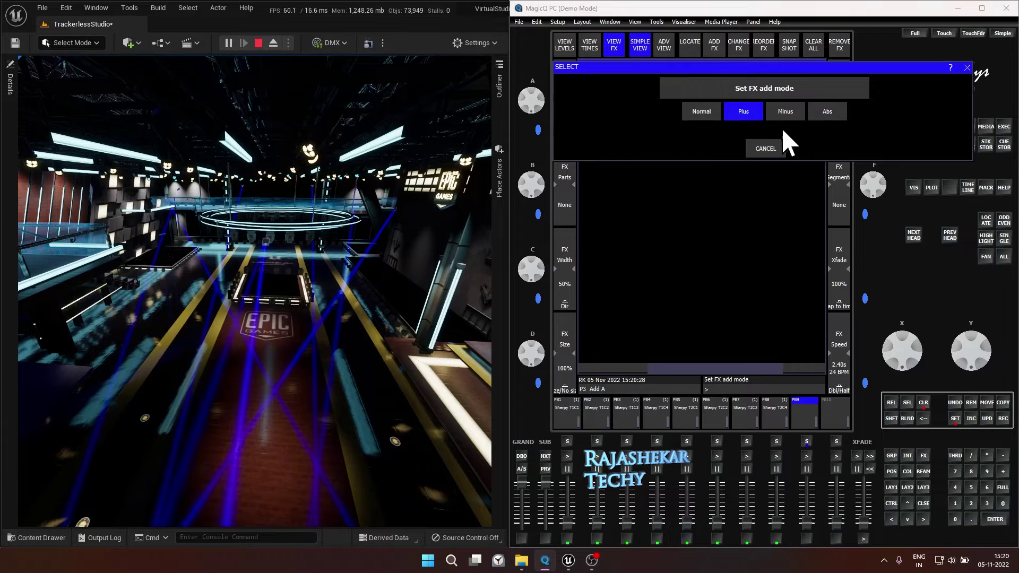
pyautogui.click(829, 110)
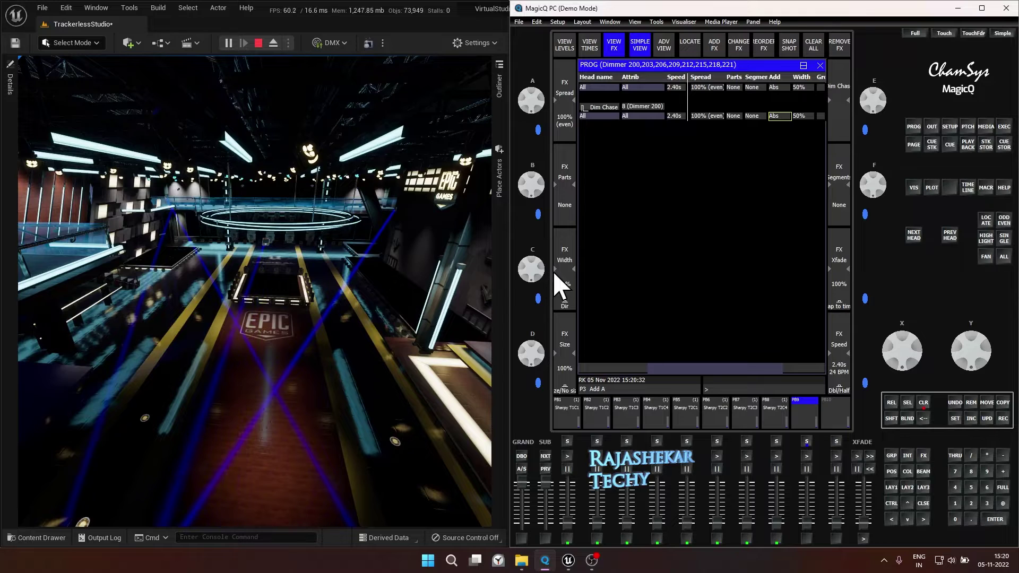
# - Test the Laser Dim chase at speeds of 1, 2 and finally 0.5 seconds, and open its direction setting
pyautogui.click(624, 369)
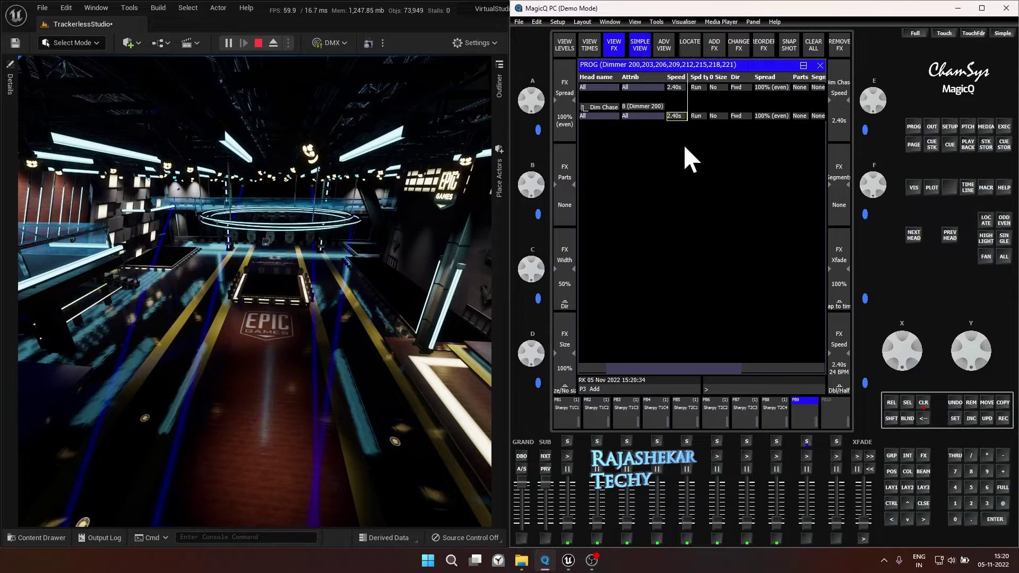
pyautogui.click(675, 115)
pyautogui.press('Return')
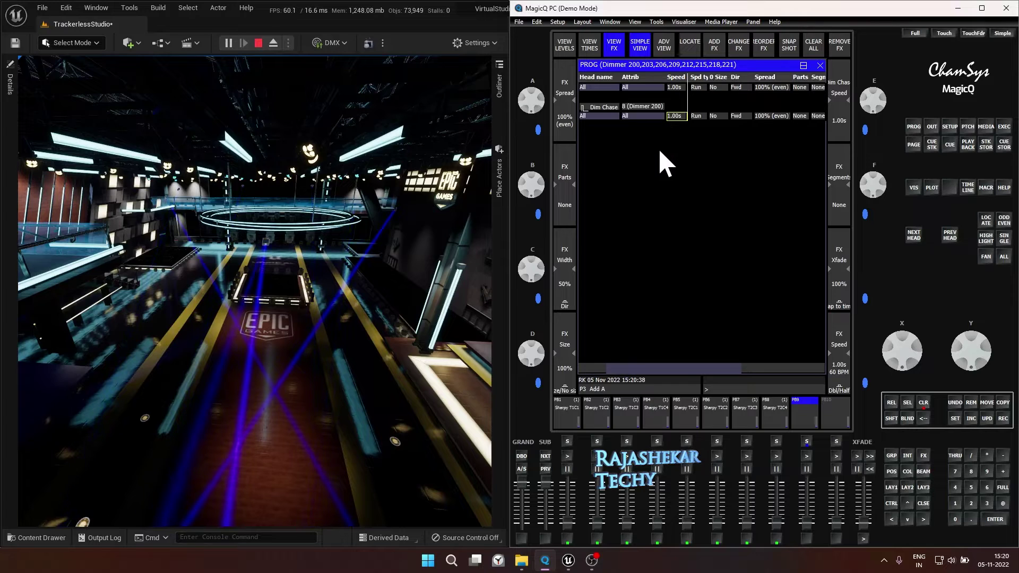
pyautogui.click(676, 116)
pyautogui.write('2')
pyautogui.press('Return')
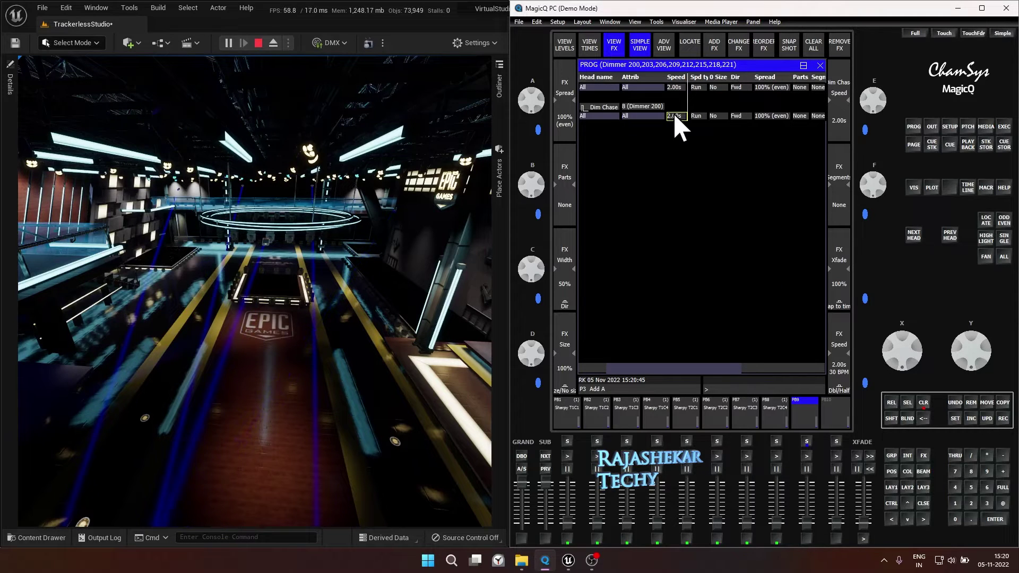
pyautogui.click(677, 116)
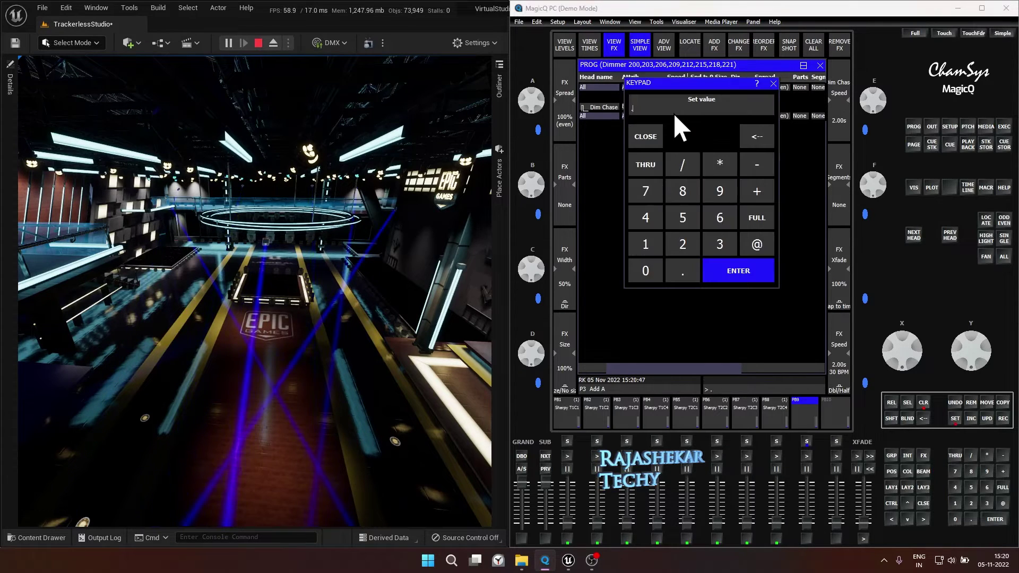
pyautogui.write('.5')
pyautogui.press('Return')
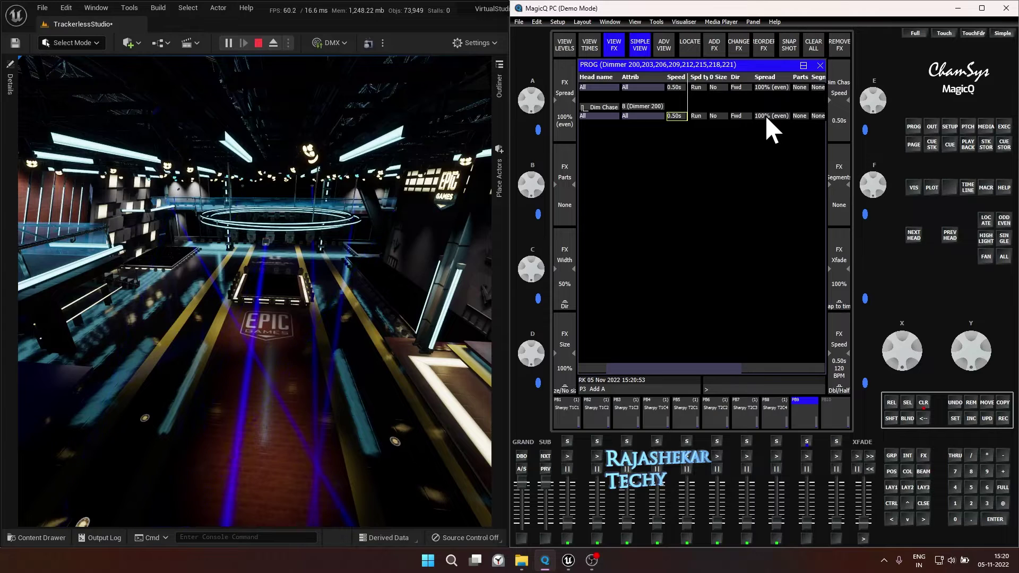
pyautogui.click(742, 117)
pyautogui.click(738, 125)
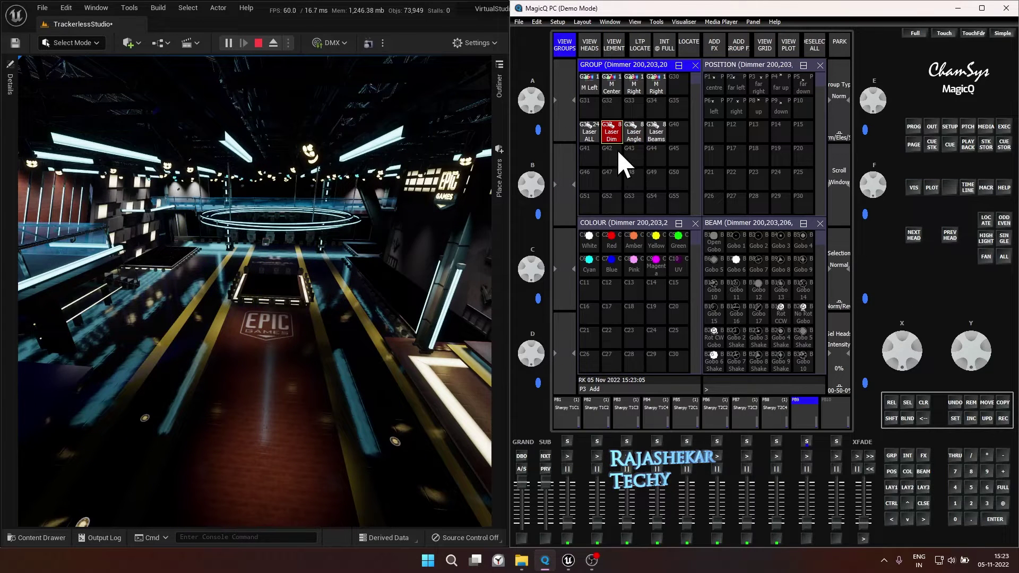
# - Select the Laser Angle and Laser Beams groups in turn, and locate all heads of the Laser ALL group
pyautogui.click(636, 133)
pyautogui.scroll(-1, 645, 139)
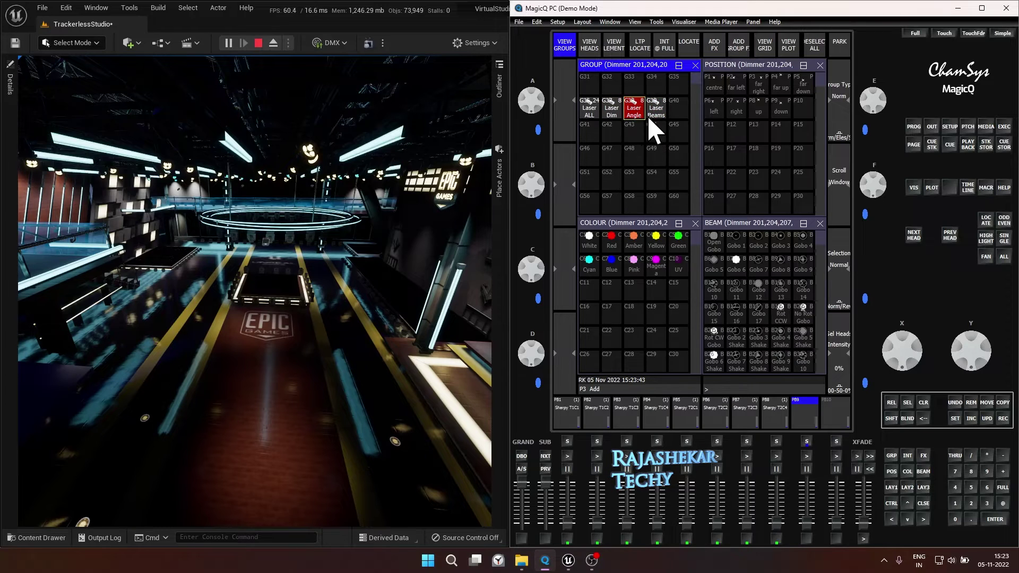
pyautogui.click(656, 109)
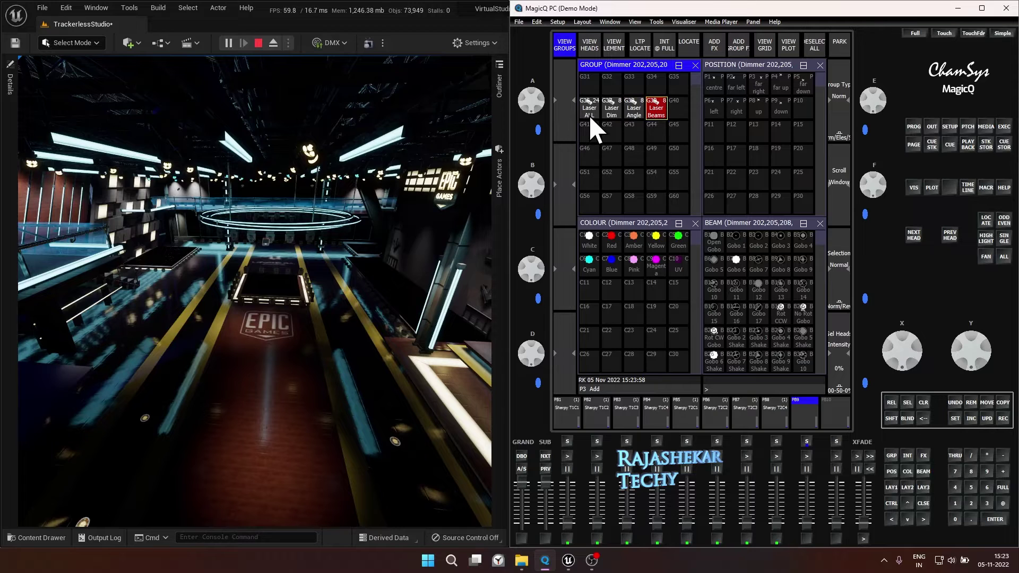
pyautogui.click(591, 111)
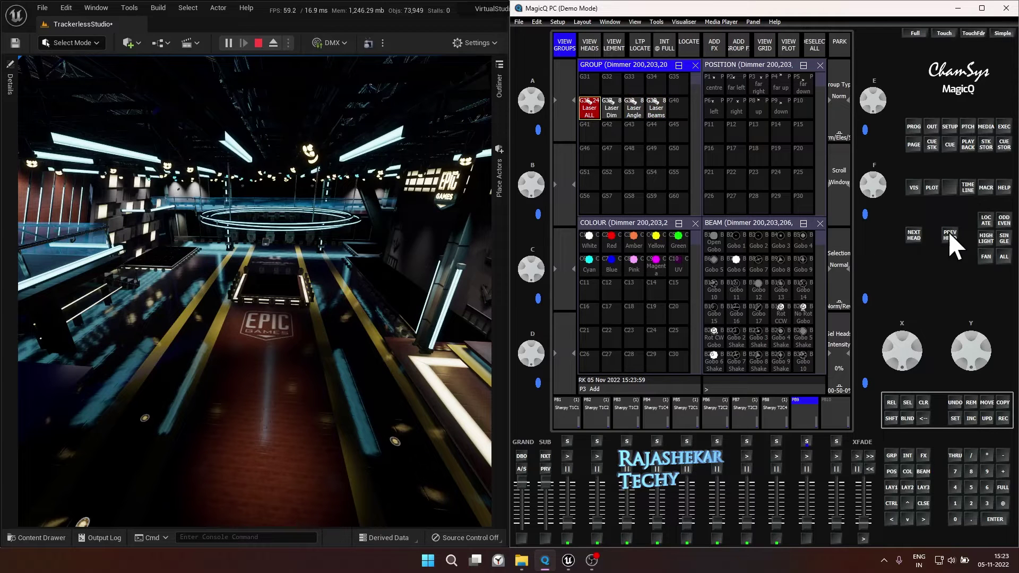
pyautogui.click(985, 220)
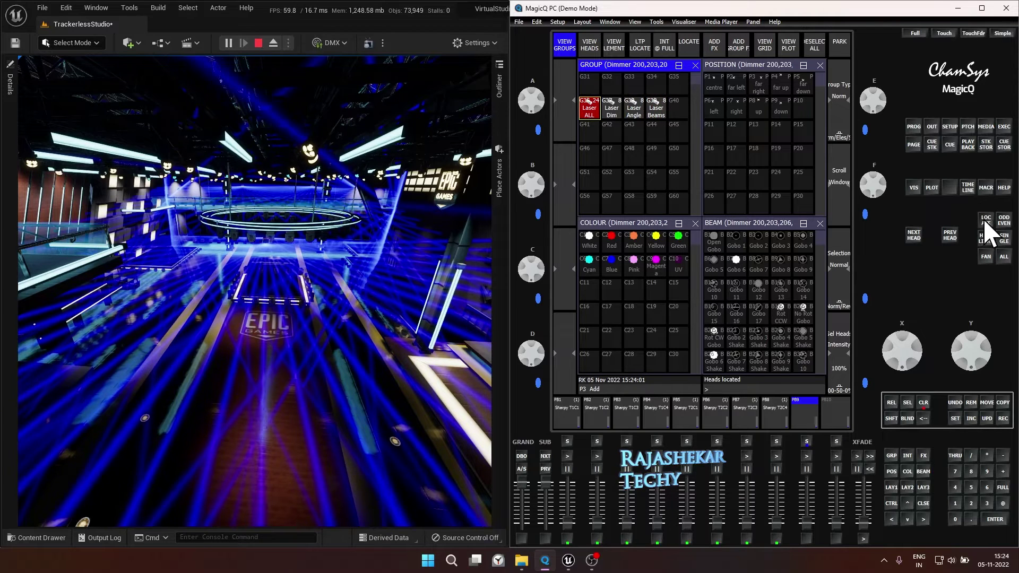
# - Select only the Laser Angle group and add the Dim Chase intensity effect to its heads
pyautogui.click(636, 112)
pyautogui.click(661, 110)
pyautogui.click(640, 115)
pyautogui.click(715, 50)
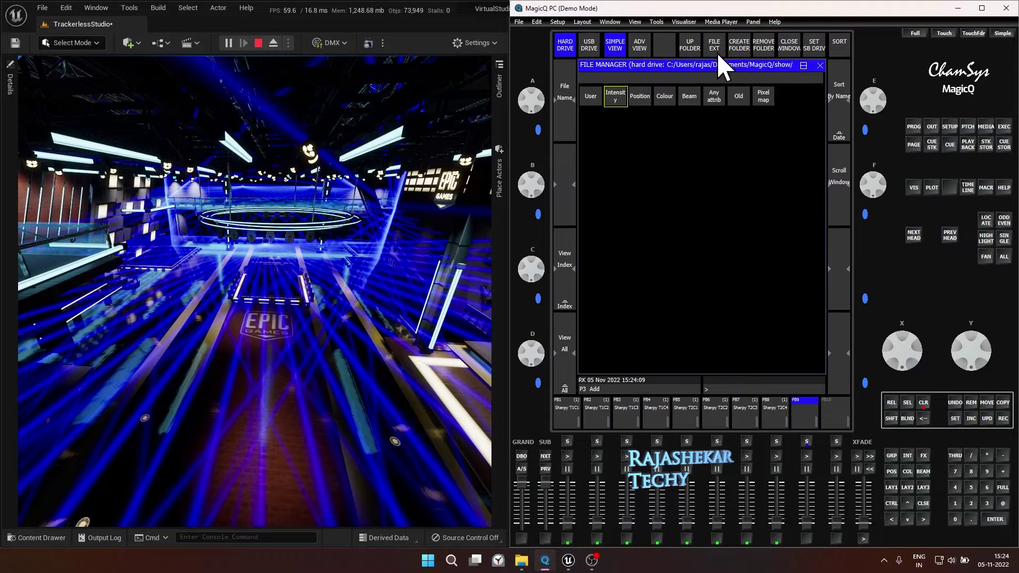
pyautogui.click(616, 98)
pyautogui.click(591, 101)
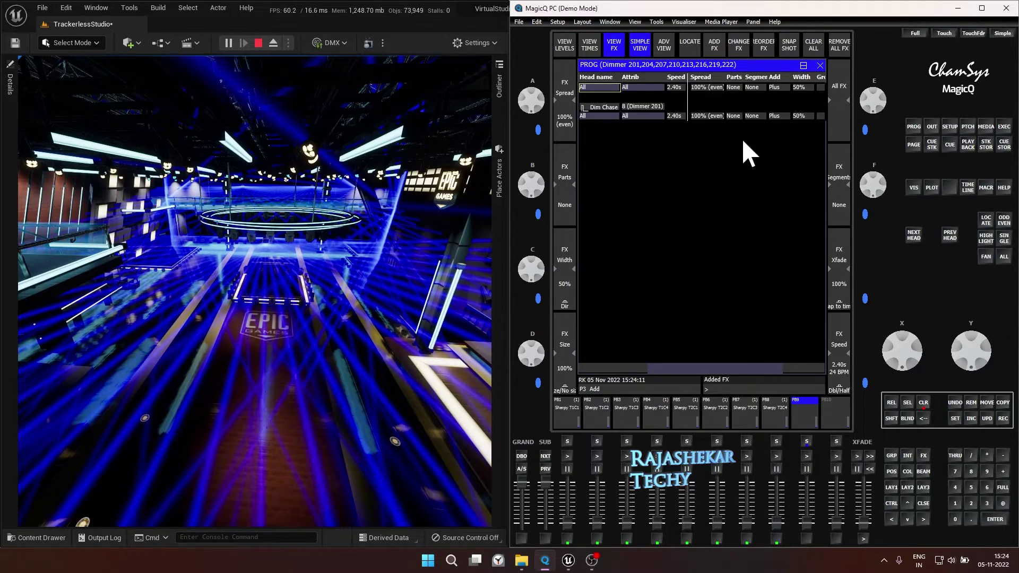
# - Set the Laser Angle group's Dim Chase effect to Abs add mode and a speed of 1 second
pyautogui.click(779, 117)
pyautogui.click(786, 109)
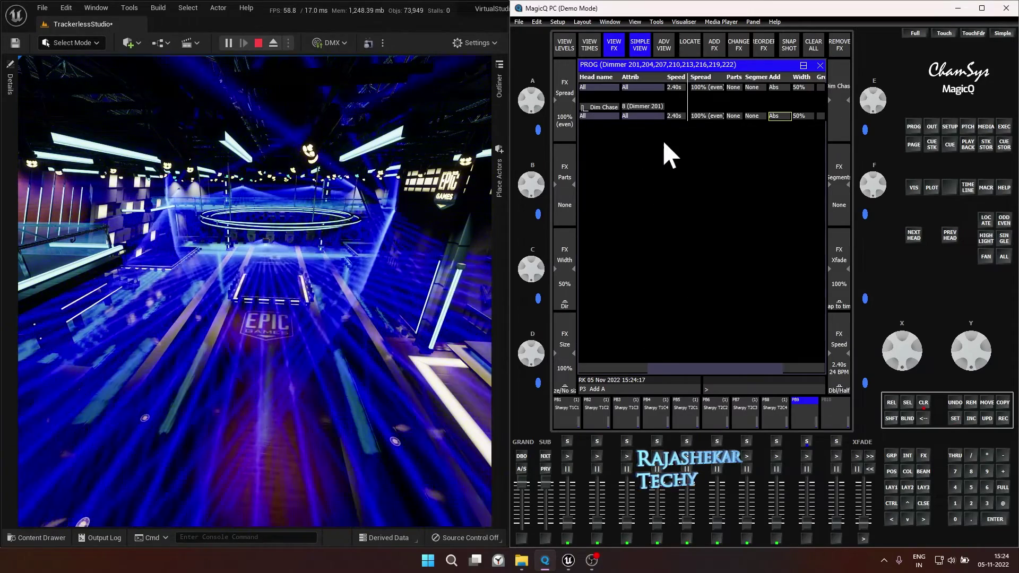
pyautogui.click(673, 116)
pyautogui.write('1')
pyautogui.press('Return')
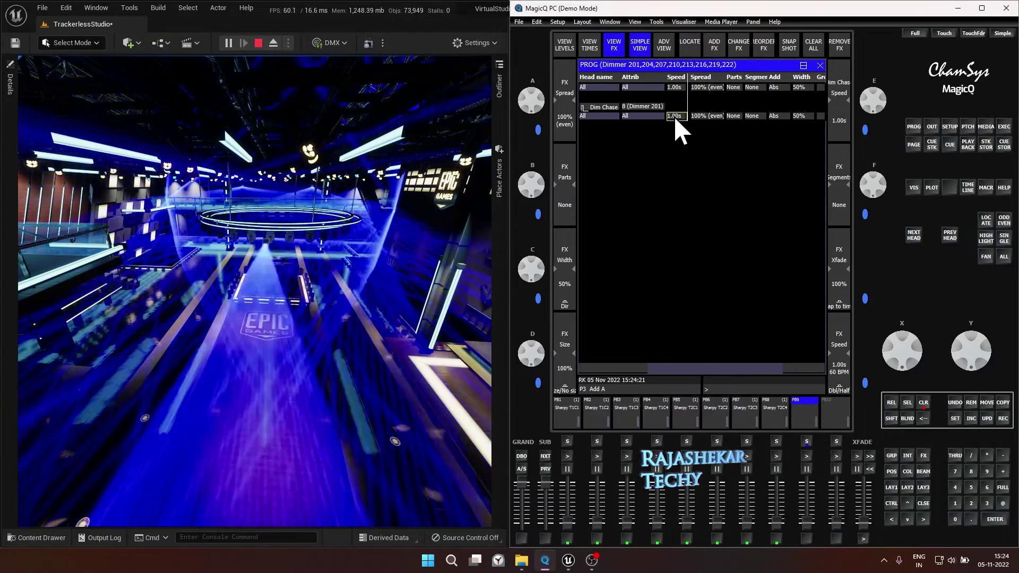
# - Re-enter the Laser Angle chase speed, and locate all heads of the Laser ALL group from a cleared programmer
pyautogui.click(675, 118)
pyautogui.press('Return')
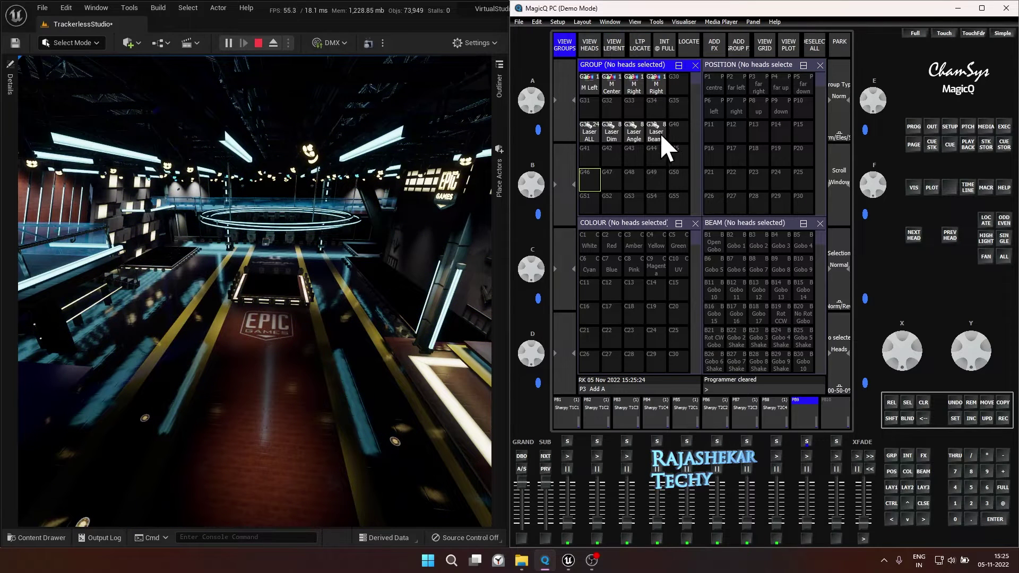
pyautogui.click(592, 133)
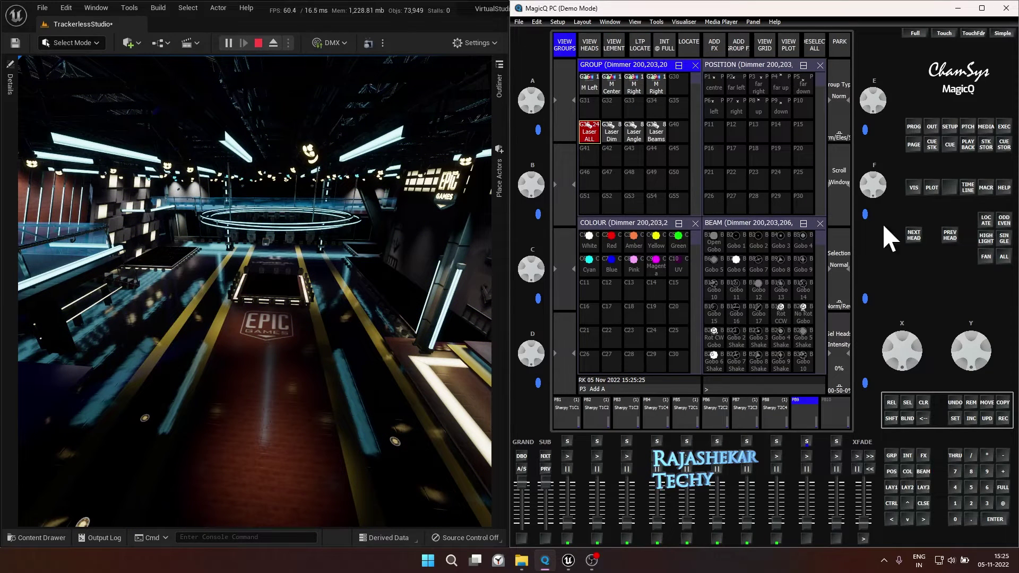
pyautogui.click(988, 222)
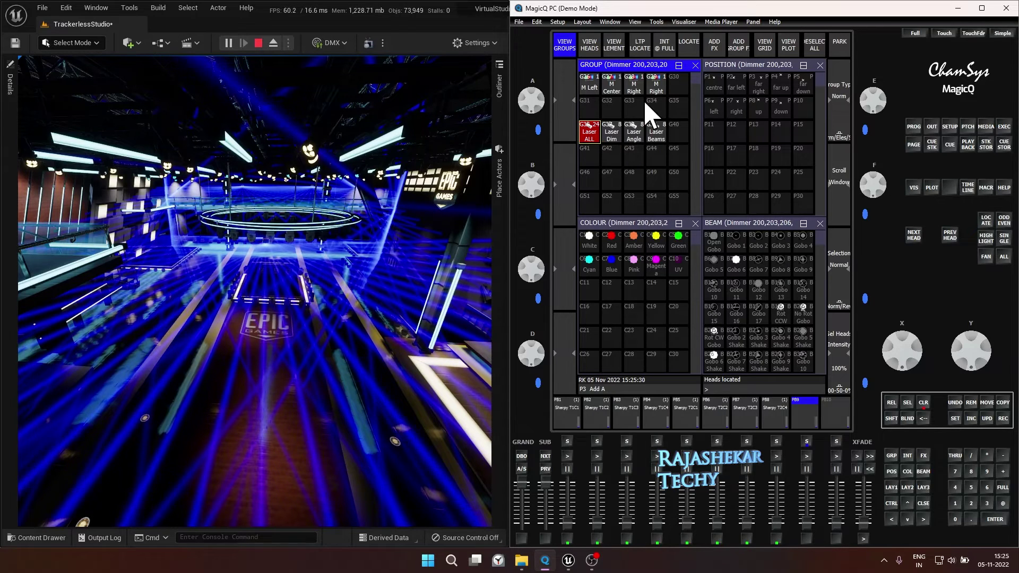
# - Select only the Laser Beams group and add the Dim Chase intensity effect to its heads
pyautogui.click(658, 143)
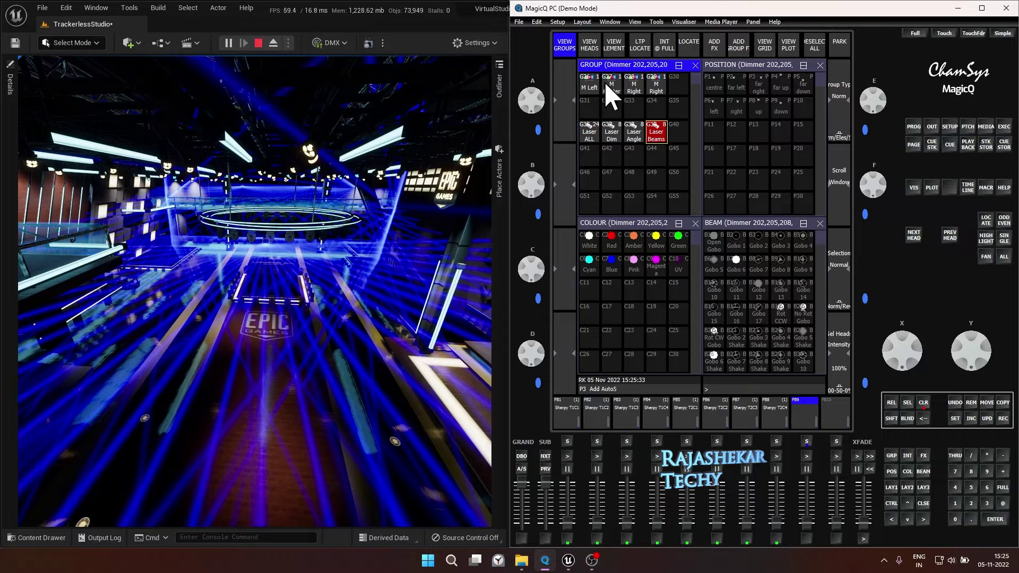
pyautogui.click(722, 56)
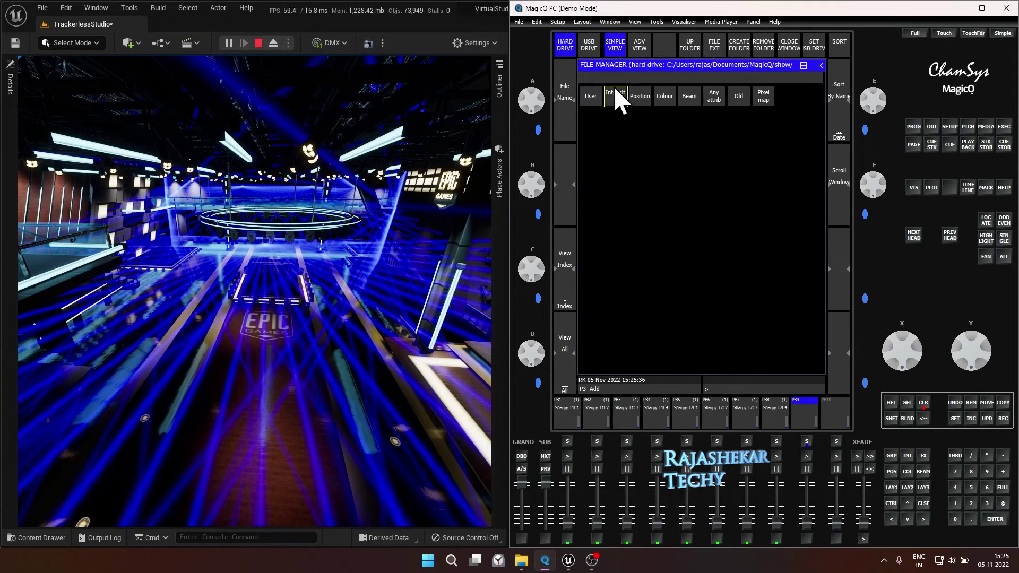
pyautogui.click(605, 118)
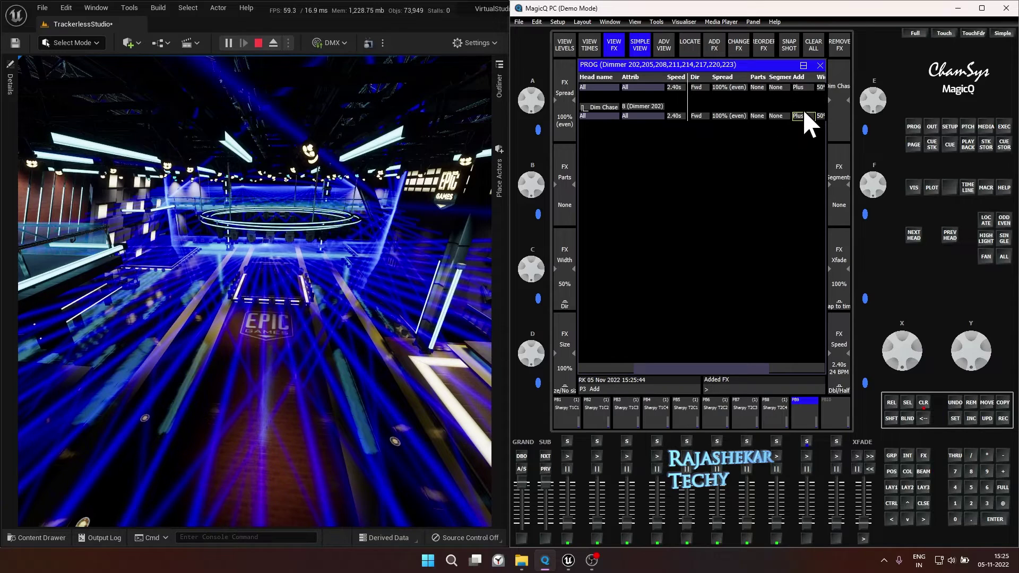
# - Set the Laser Beams group's Dim Chase effect to Abs add mode and a speed of 1 second
pyautogui.click(805, 118)
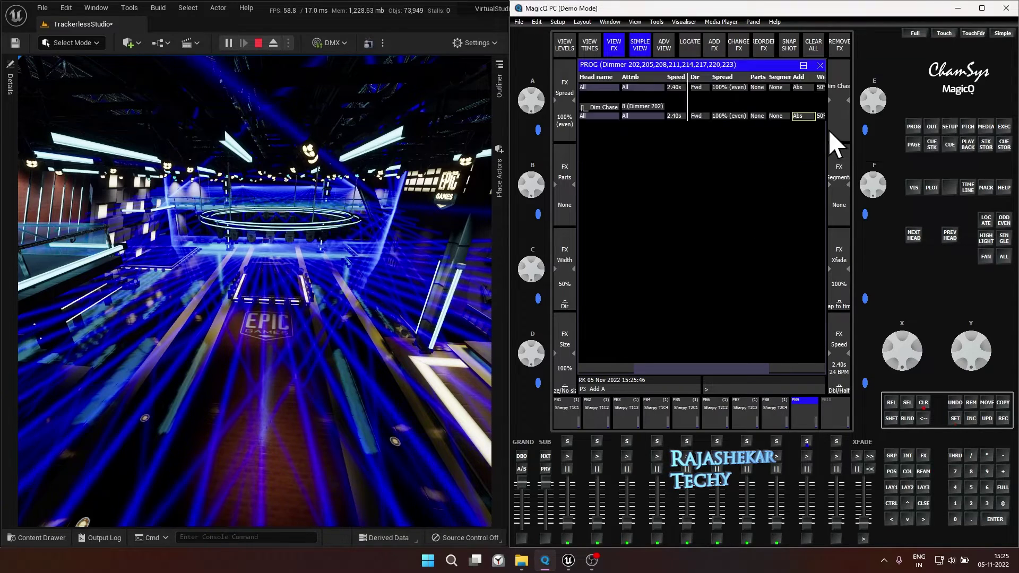
pyautogui.click(827, 109)
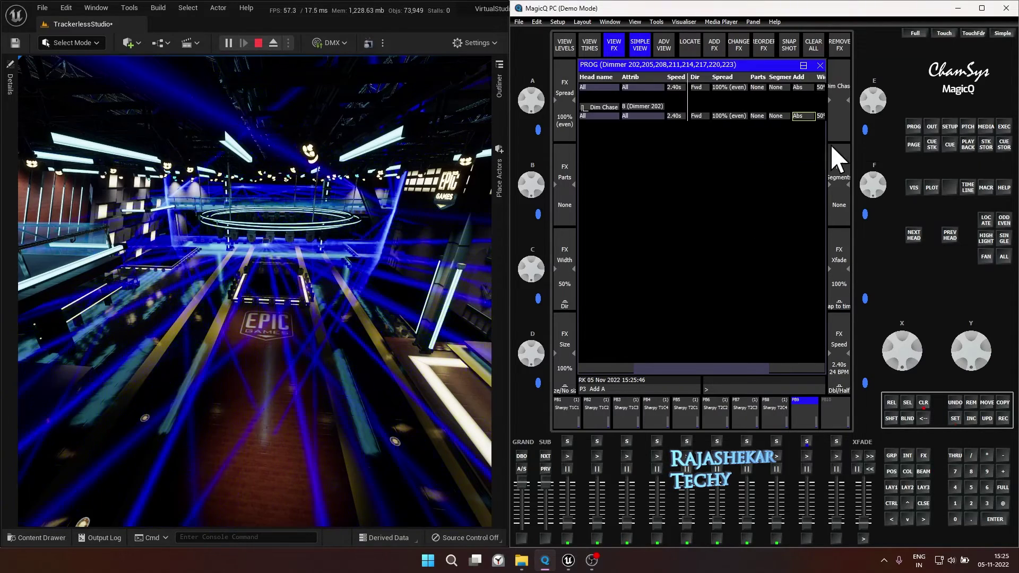
pyautogui.click(675, 117)
pyautogui.write('1')
pyautogui.press('Return')
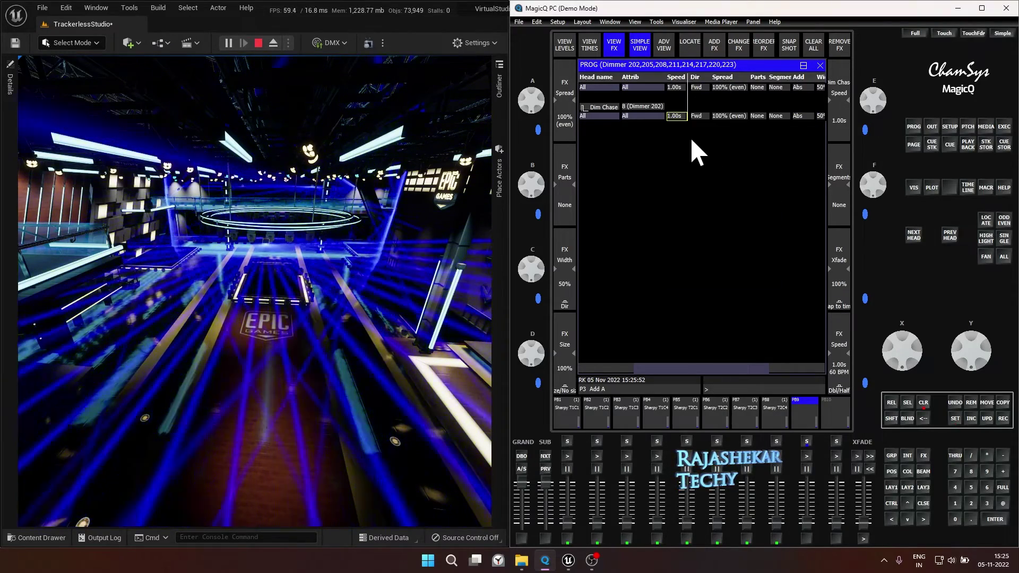
# - Test the Laser Beams chase at slower speeds of 5 seconds and 4 seconds
pyautogui.click(680, 121)
pyautogui.write('5')
pyautogui.press('Return')
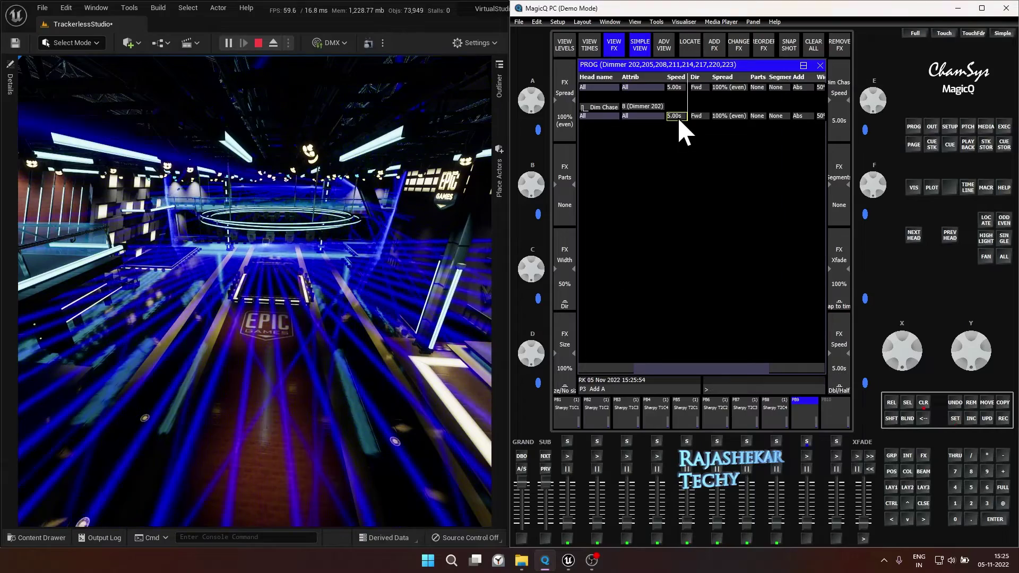
pyautogui.click(675, 116)
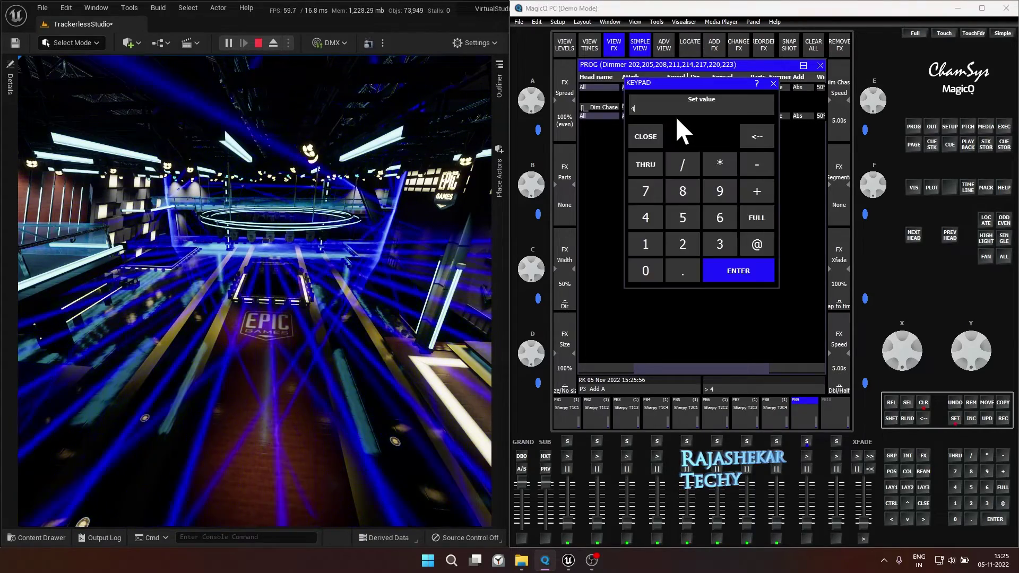
pyautogui.write('4')
pyautogui.press('Return')
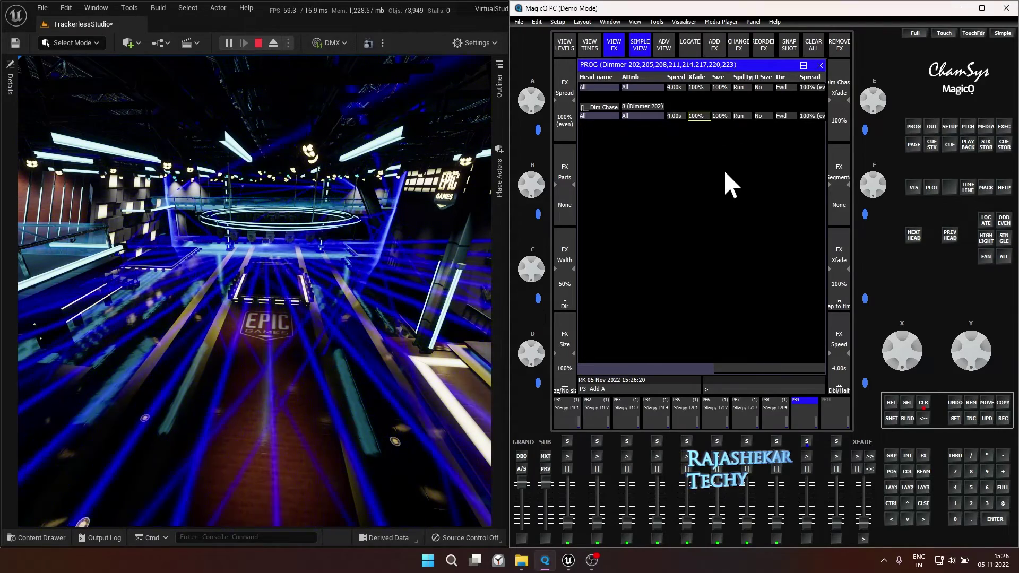
# - Clear the programmer and locate only the heads of the Laser Dim group
pyautogui.click(926, 408)
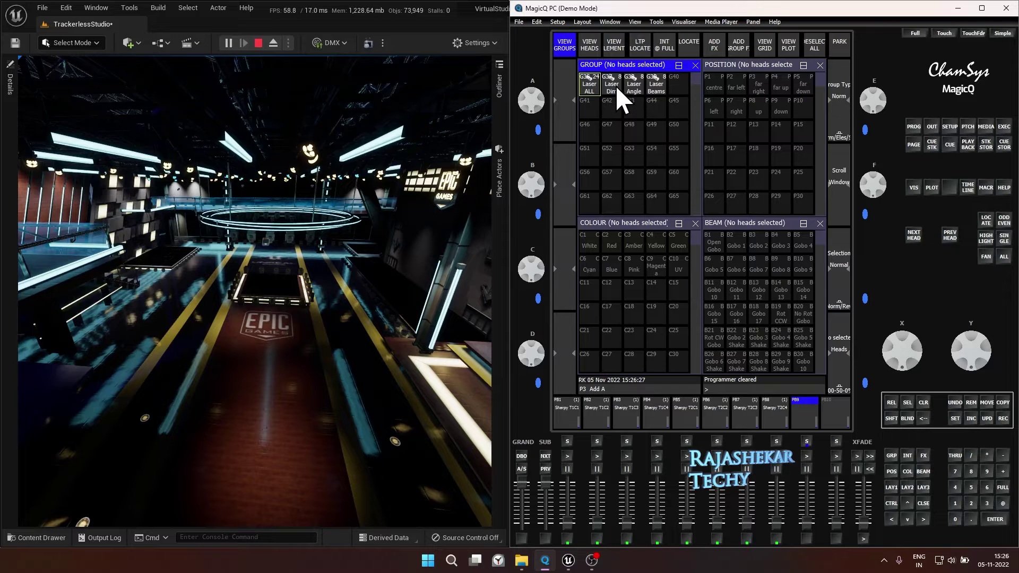
pyautogui.click(613, 87)
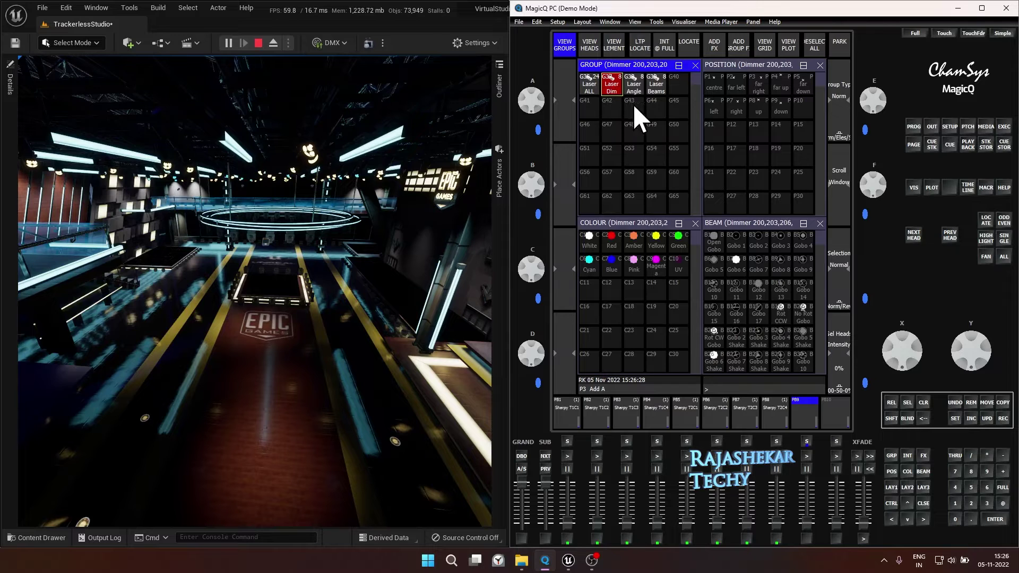
pyautogui.click(991, 233)
# - Switch the selection to the Laser Beams group and give its heads the Dim Chase intensity effect
pyautogui.click(657, 92)
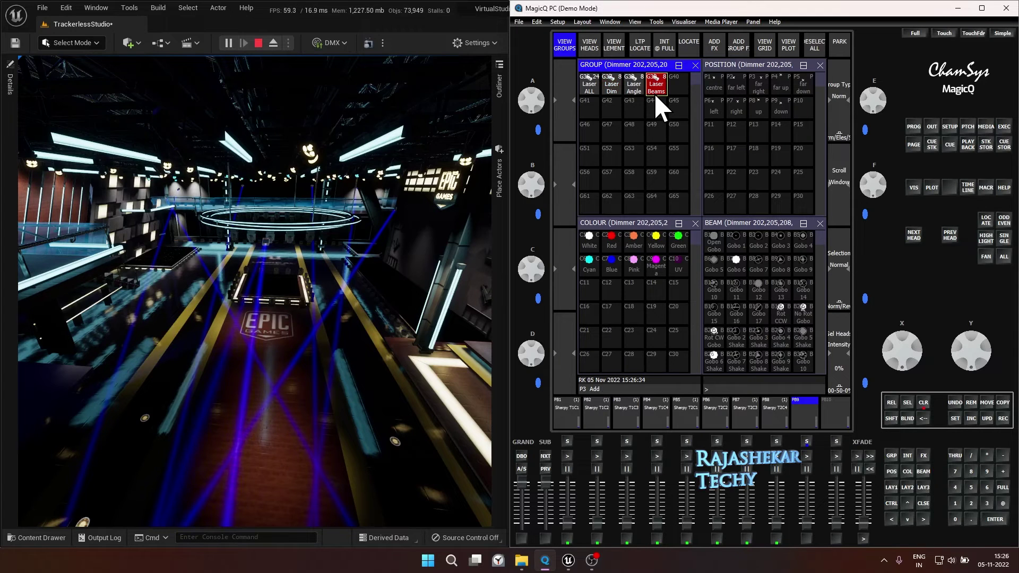
pyautogui.click(715, 47)
pyautogui.click(620, 102)
pyautogui.click(595, 98)
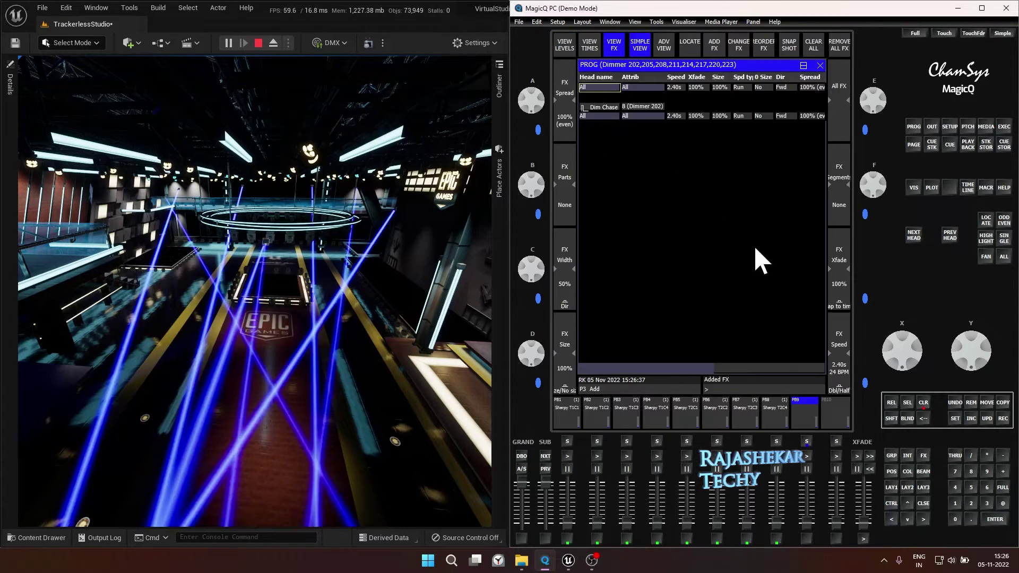
# - Set the new Laser Beams chase to Abs add mode with a speed of 1 second
pyautogui.click(781, 117)
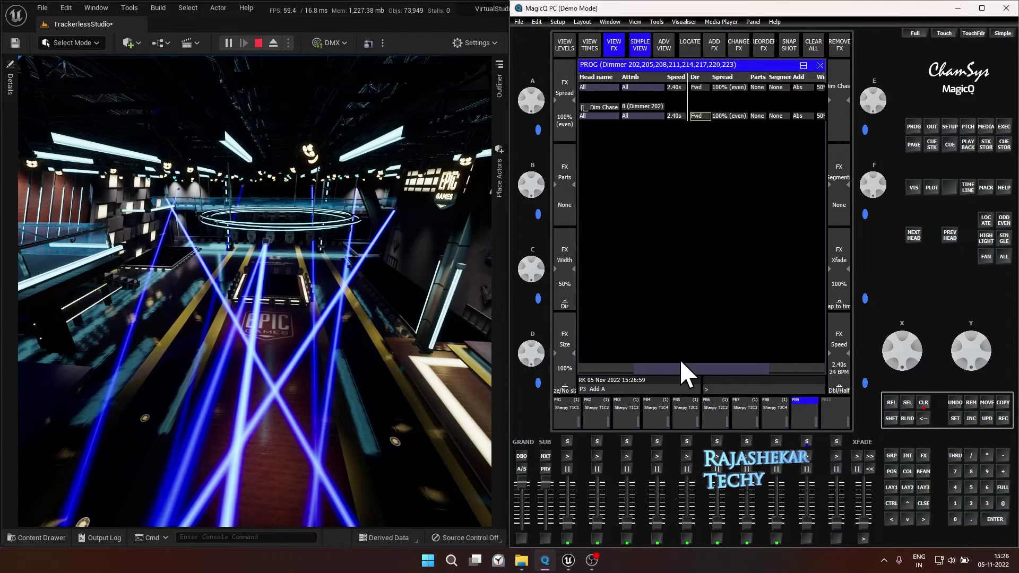
pyautogui.click(677, 115)
pyautogui.write('1')
pyautogui.press('Return')
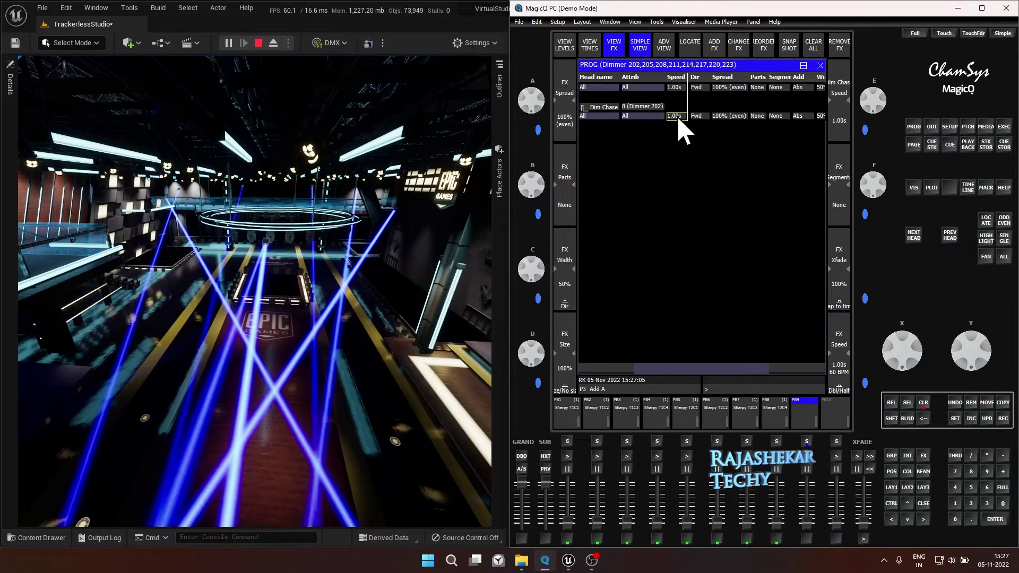
# - Set the Xfade value of the Laser Beams Dim Chase effect to 20%
pyautogui.click(713, 118)
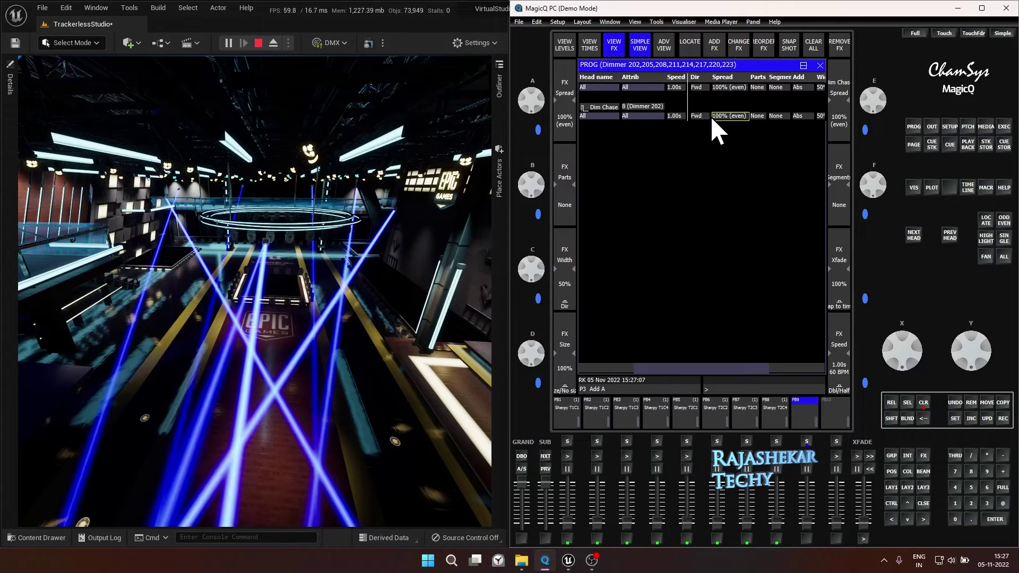
pyautogui.press('Left')
pyautogui.press('Left')
pyautogui.press('Left')
pyautogui.press('Left')
pyautogui.press('Left')
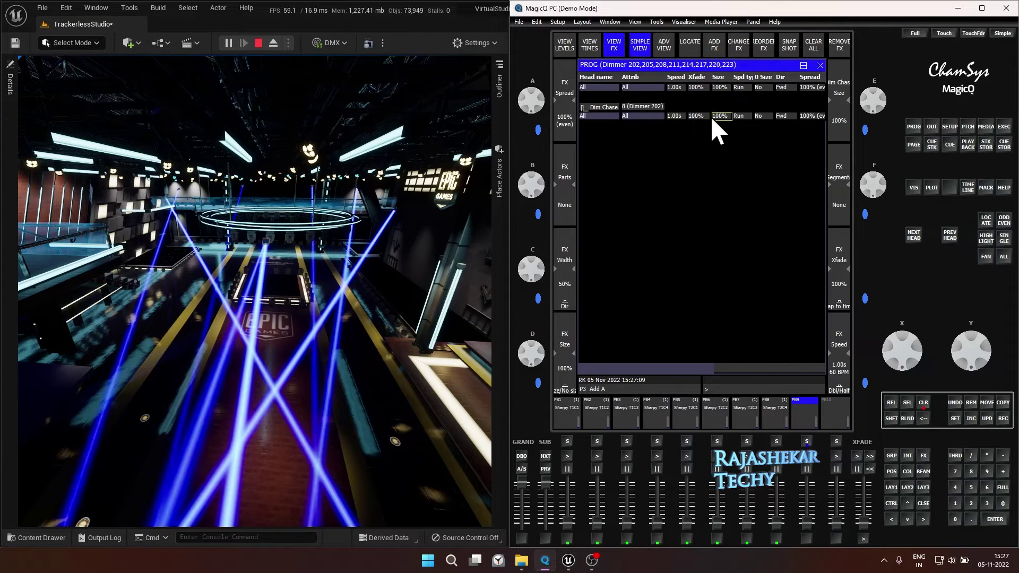
pyautogui.doubleClick(706, 117)
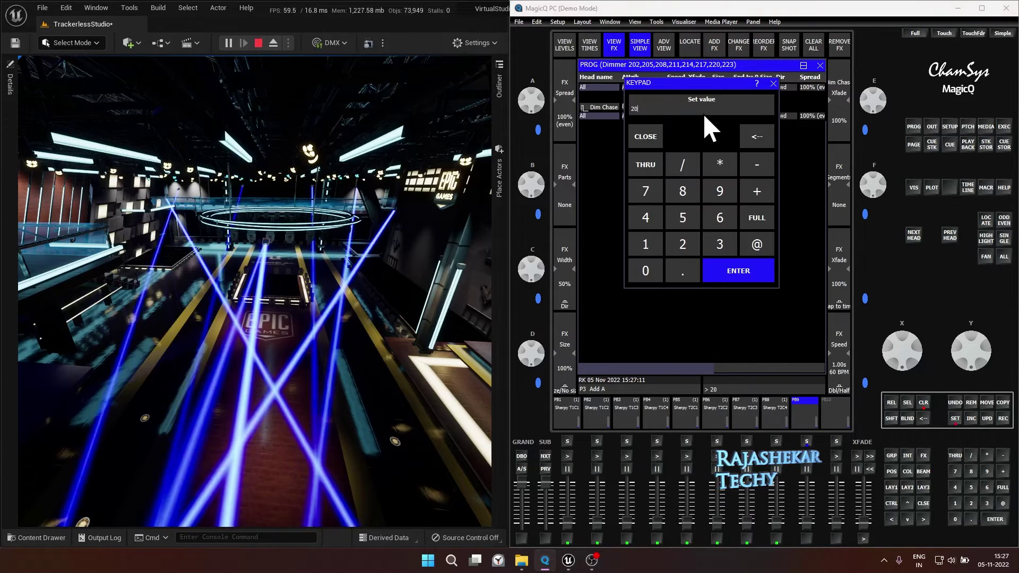
pyautogui.press('Return')
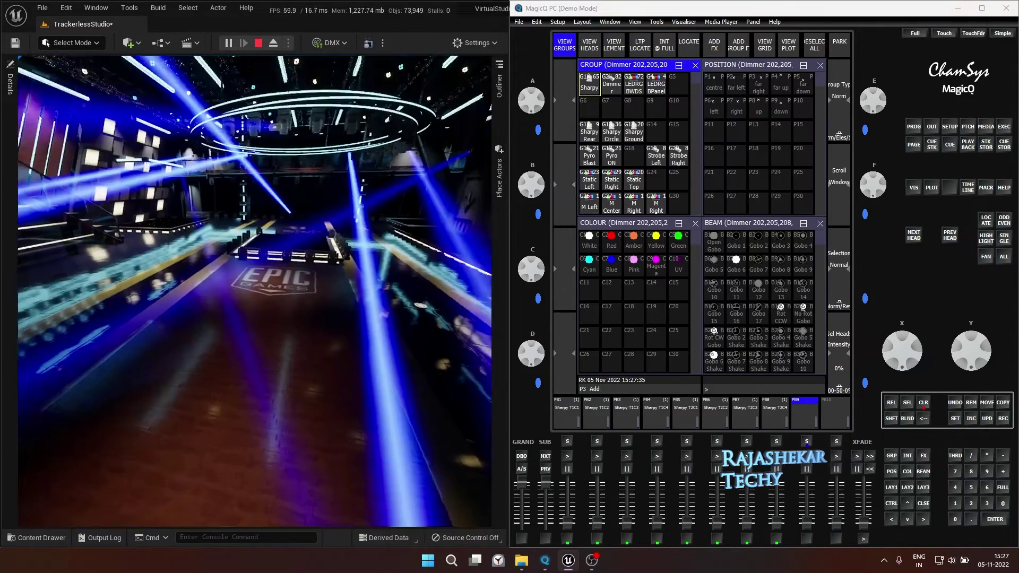
pyautogui.press('s')
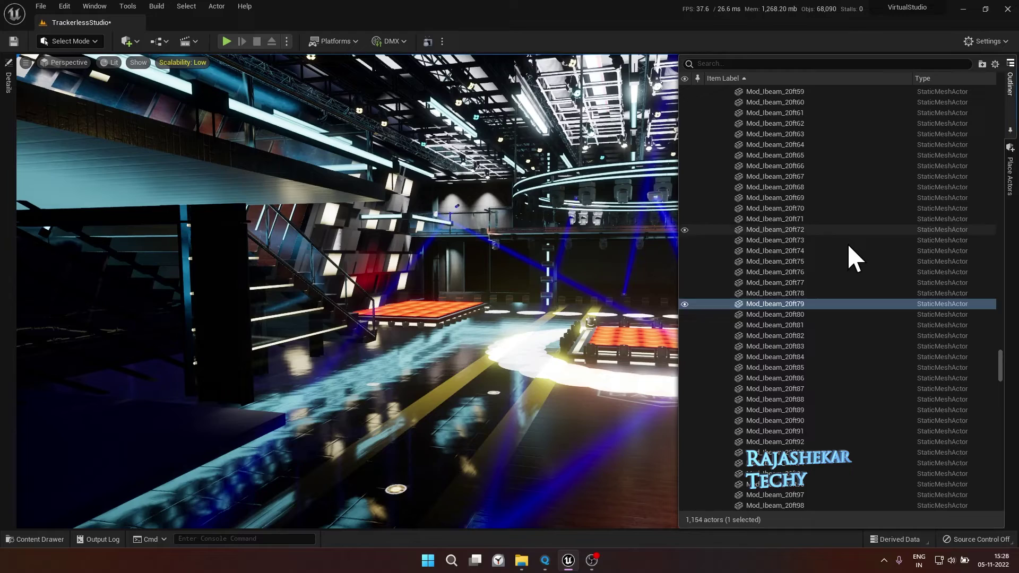
# - In the Unreal editor, change the Beam Color of all eight actors in the Lasers folder to turquoise green and briefly run the level
pyautogui.scroll(-1, 994, 366)
pyautogui.moveTo(1001, 366); pyautogui.dragTo(1007, 101)
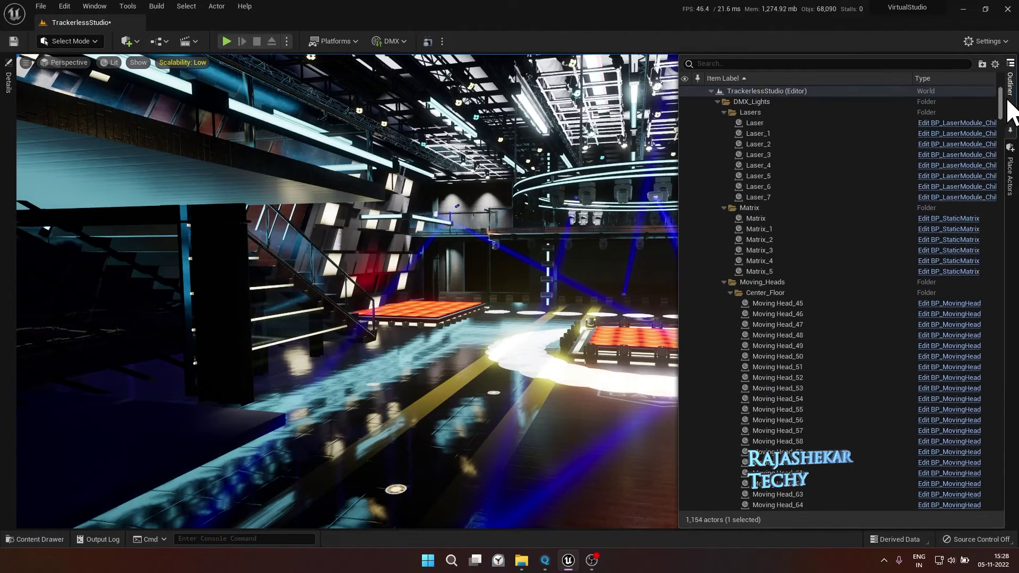
pyautogui.click(765, 123)
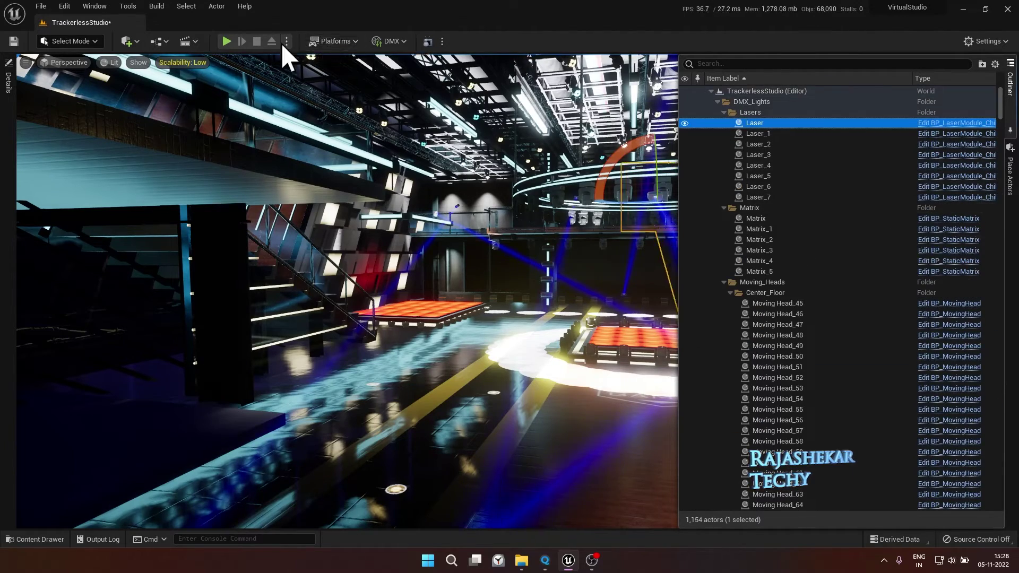
pyautogui.keyDown('shift'); pyautogui.click(781, 197); pyautogui.keyUp('shift')
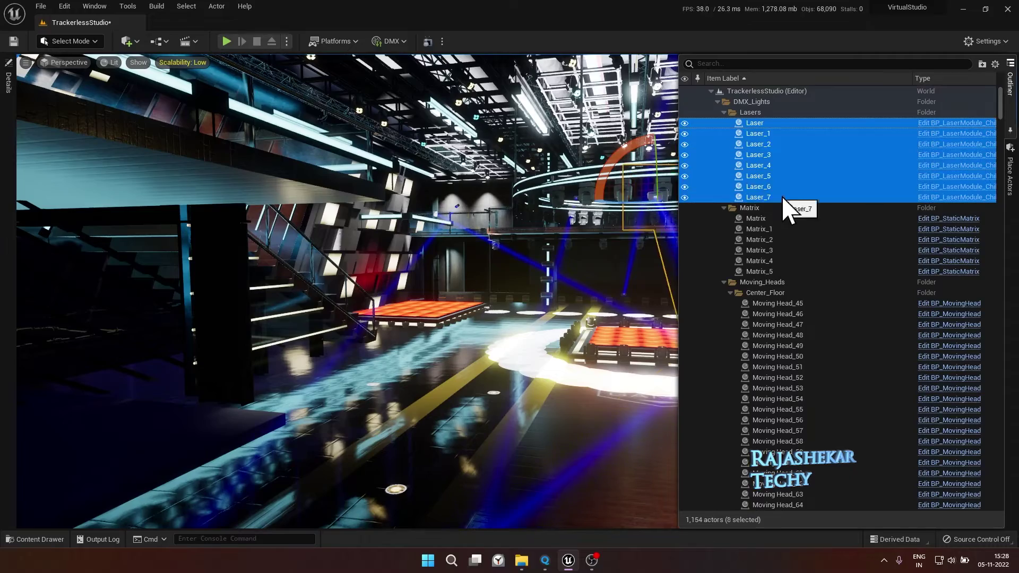
pyautogui.click(8, 81)
pyautogui.click(252, 181)
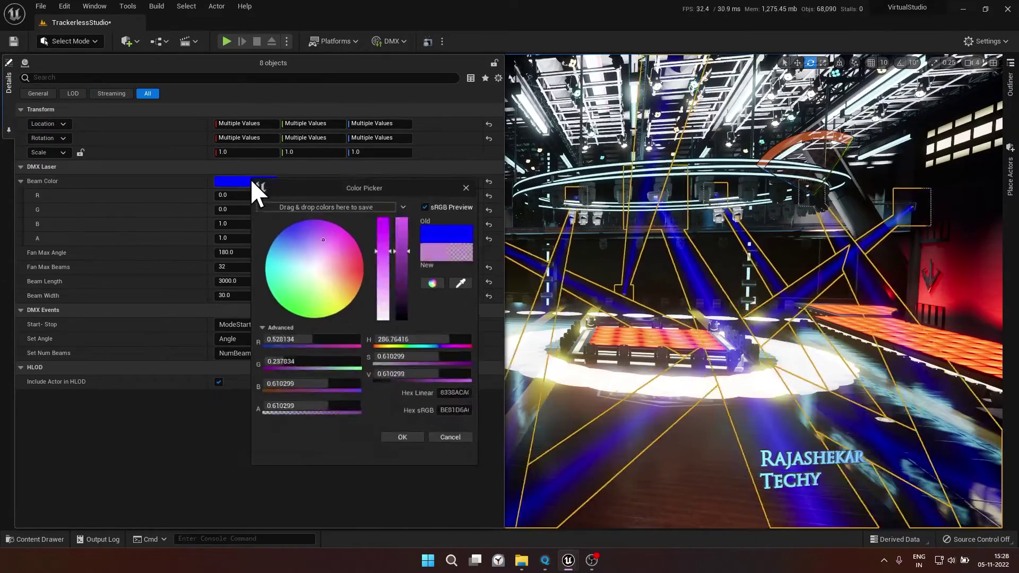
pyautogui.click(275, 301)
pyautogui.click(407, 444)
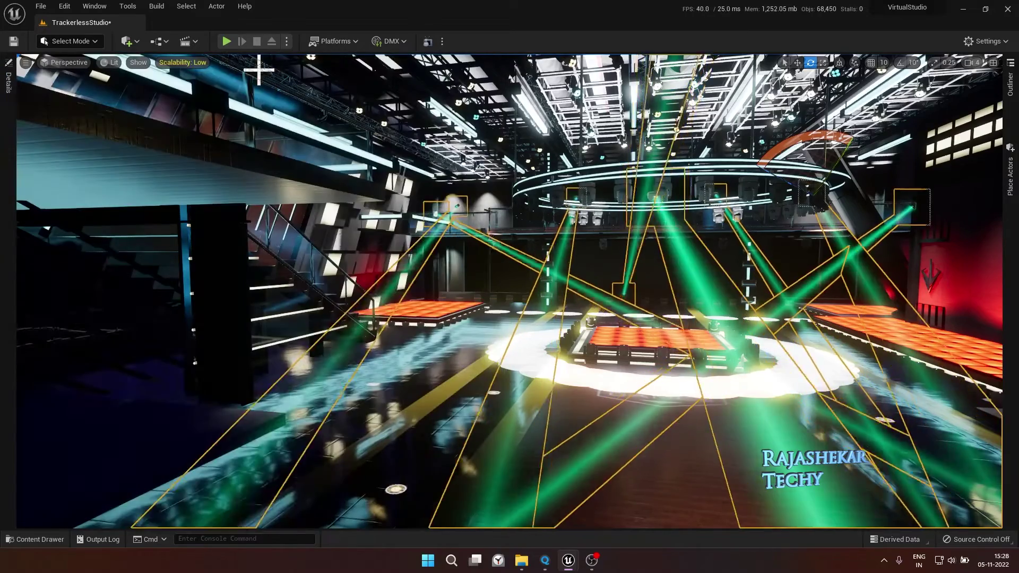
pyautogui.click(227, 41)
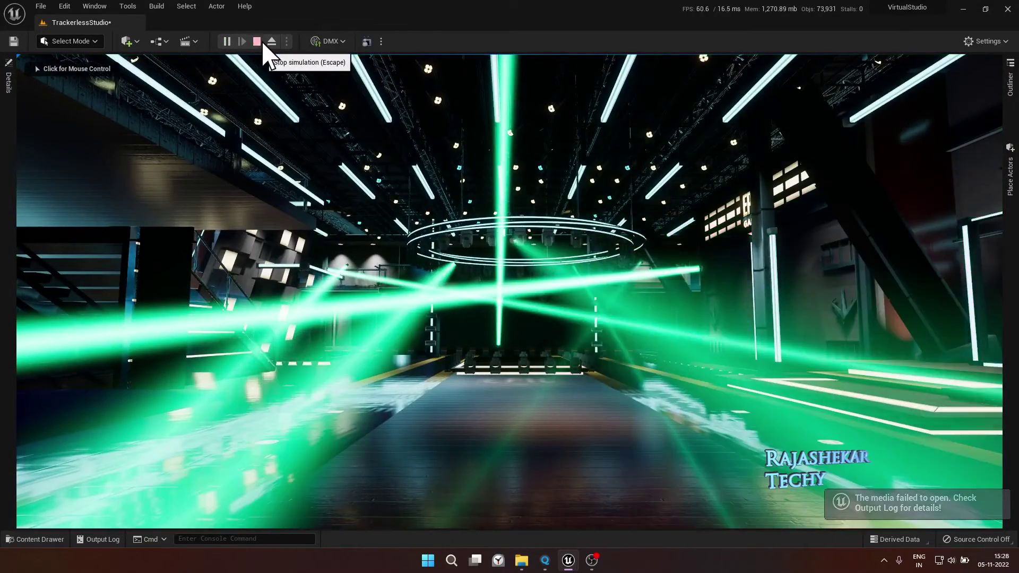
pyautogui.click(257, 41)
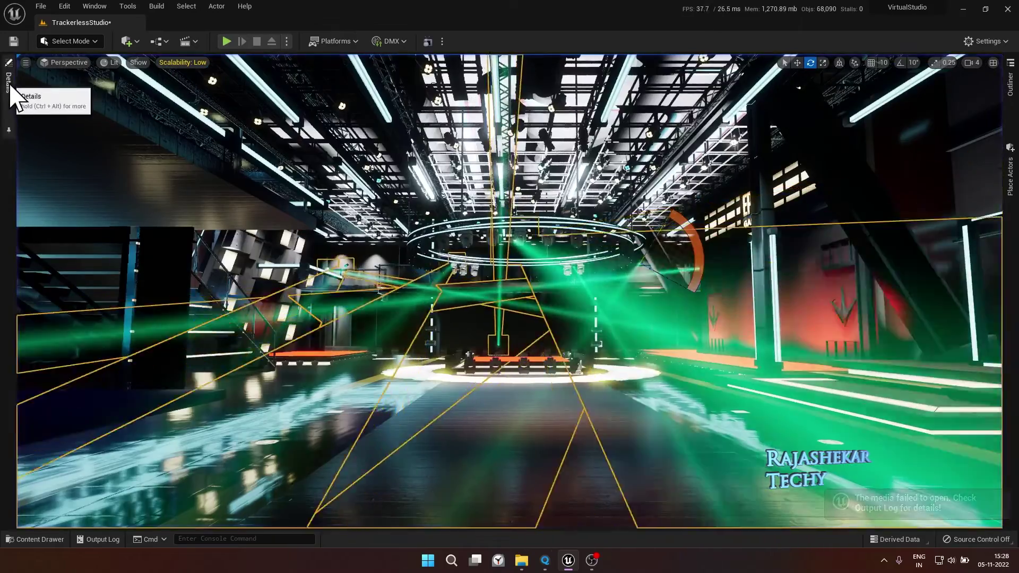
# - Change the eight lasers' Beam Color to yellow-green (R 0.254274, G 1.0, B 0.0) and preview it in the running level
pyautogui.click(8, 82)
pyautogui.click(265, 181)
pyautogui.click(309, 319)
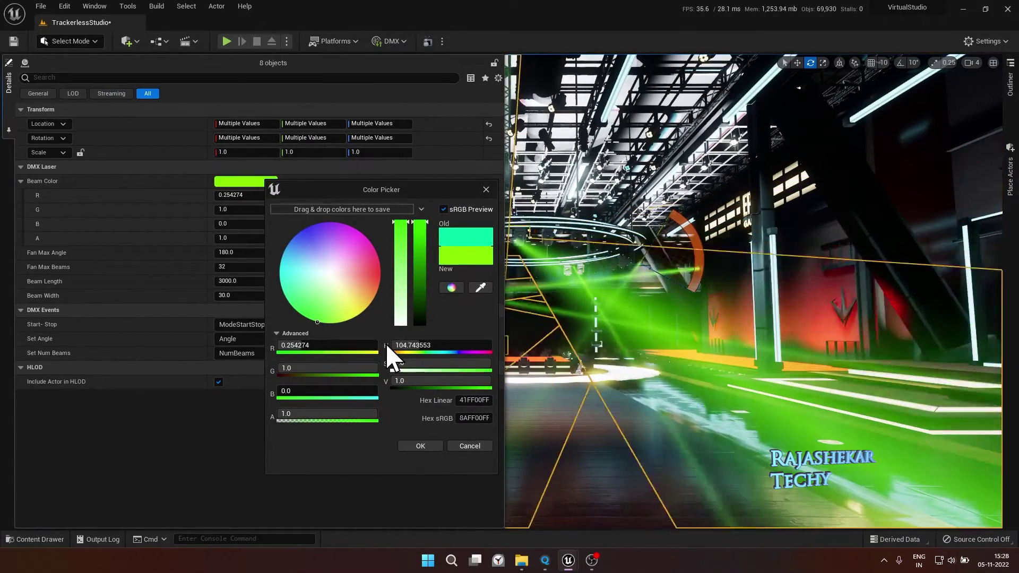
pyautogui.click(421, 447)
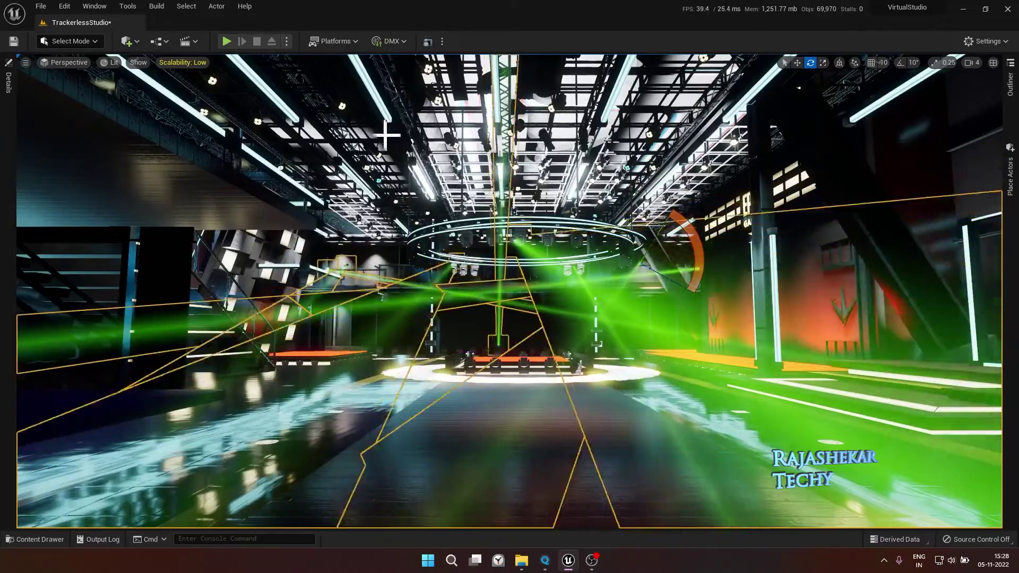
pyautogui.hotkey('alt', 'p')
pyautogui.press('s')
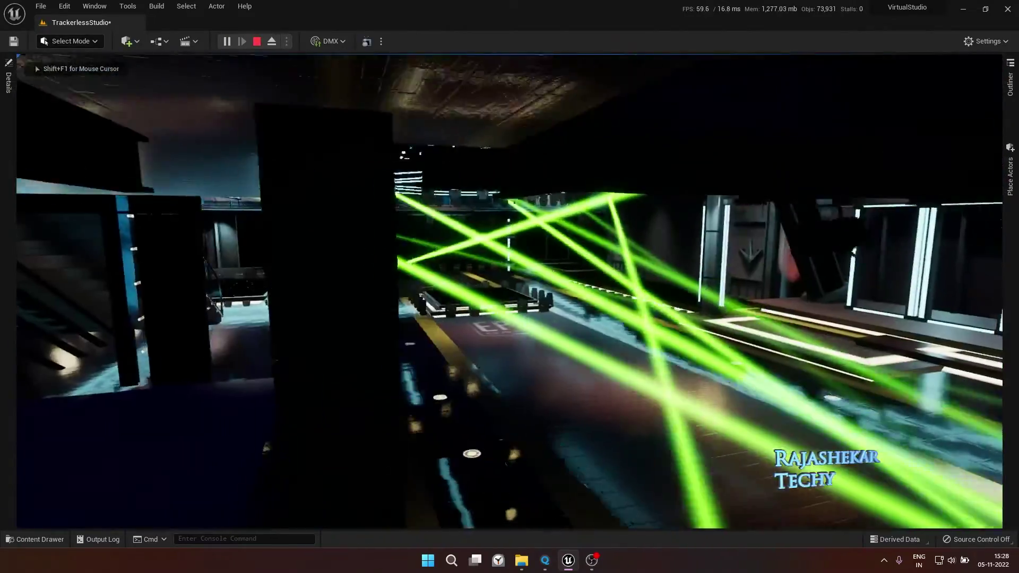
pyautogui.press('Escape')
# - Change the Beam Color of the eight selected lasers to bright blue, with R 0, G about 0.1 and B 1
pyautogui.click(1010, 84)
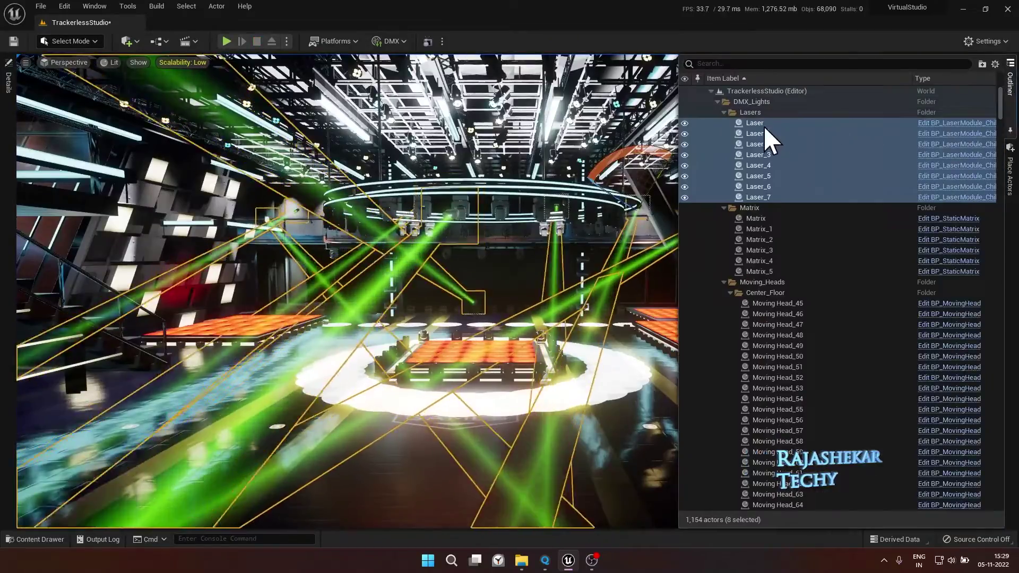
pyautogui.click(9, 81)
pyautogui.click(245, 182)
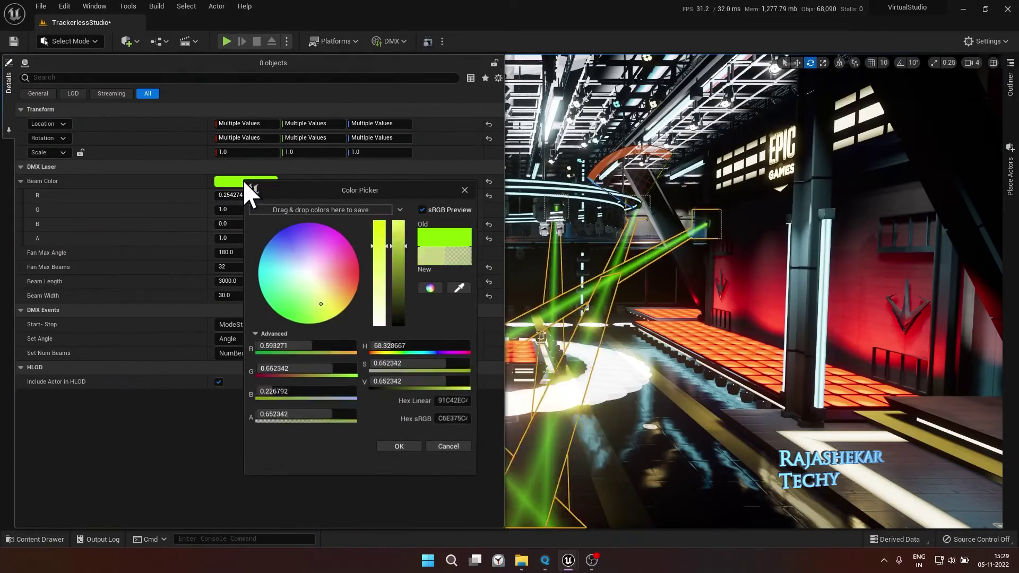
pyautogui.click(277, 232)
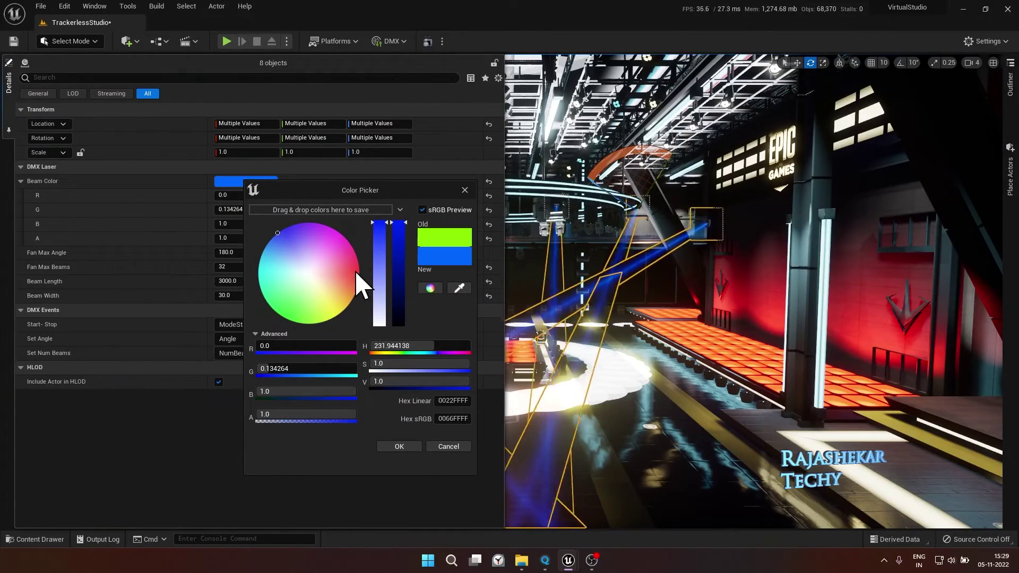
pyautogui.click(308, 231)
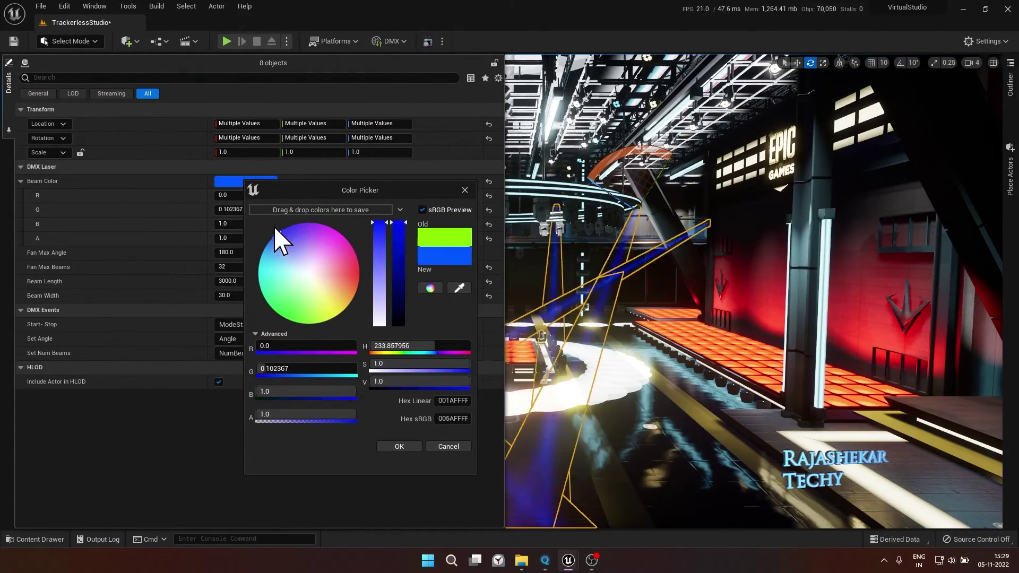
pyautogui.click(400, 446)
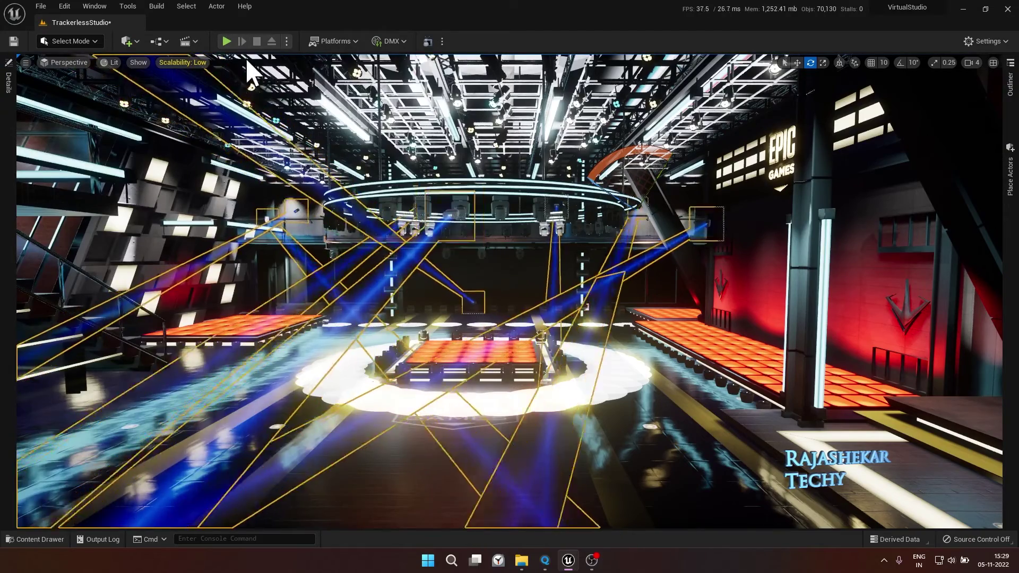
# - Run the level and move through the studio to view the recolored laser chase
pyautogui.click(227, 41)
pyautogui.click(573, 228)
pyautogui.press('s')
pyautogui.press('w')
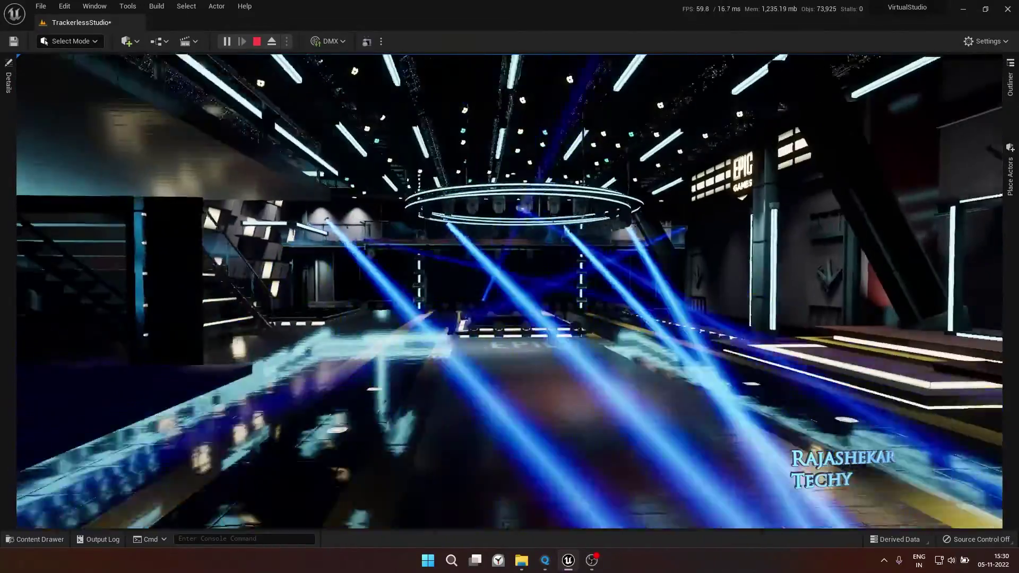